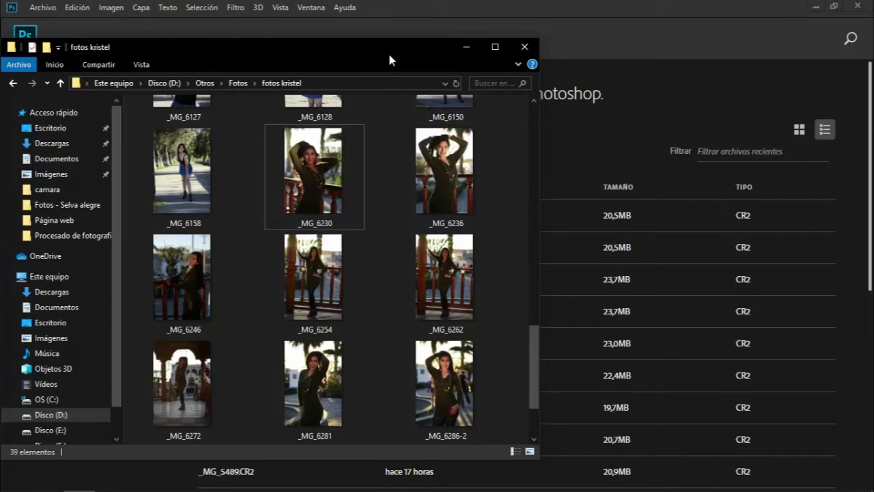
# Drag _MG_6286-2 into Photoshop, open it in Camera Raw, and raise Exposure to +0.97.
pyautogui.moveTo(452, 390); pyautogui.dragTo(597, 44)
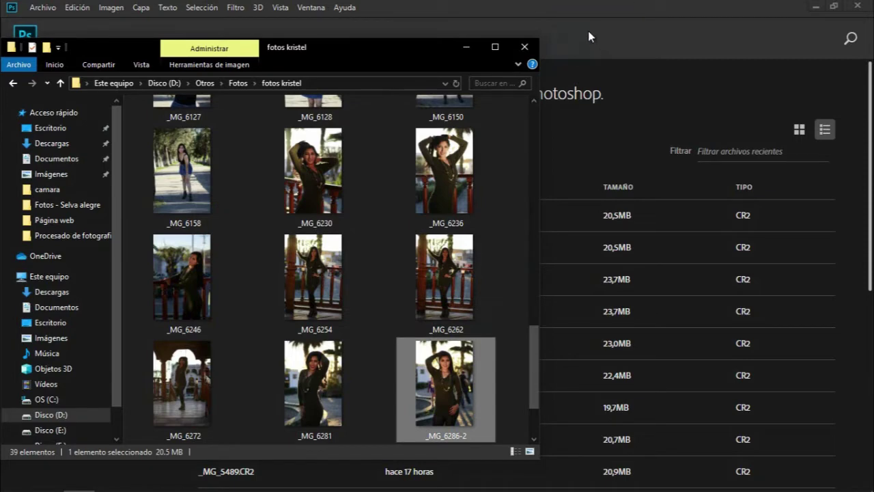
pyautogui.click(595, 9)
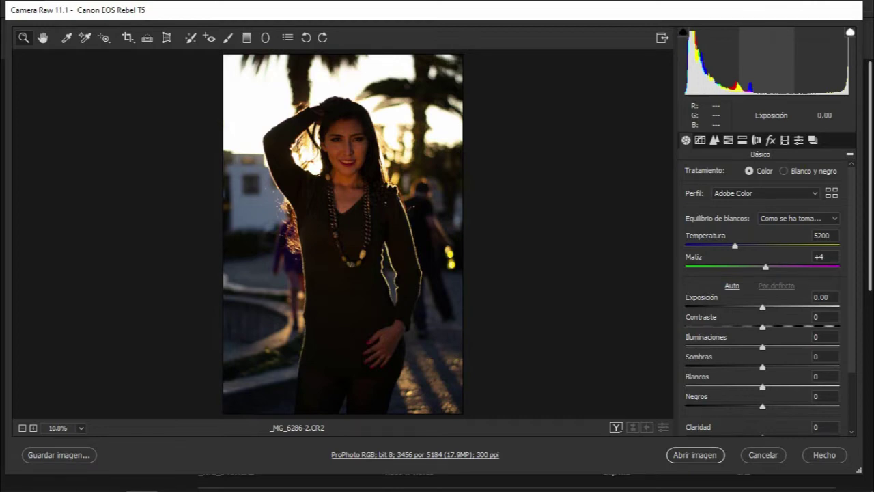
pyautogui.moveTo(750, 69); pyautogui.dragTo(770, 68)
# Push Exposure up to about +1.45.
pyautogui.moveTo(826, 54); pyautogui.dragTo(825, 55)
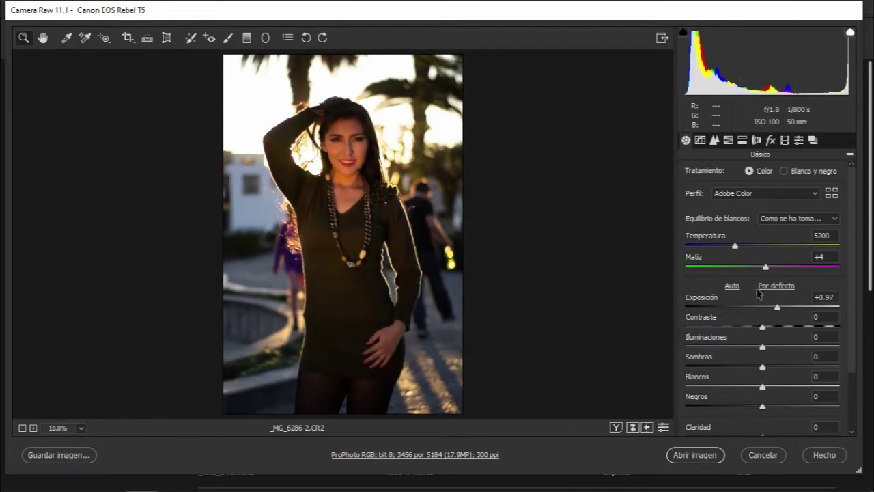
pyautogui.moveTo(768, 68); pyautogui.dragTo(781, 69)
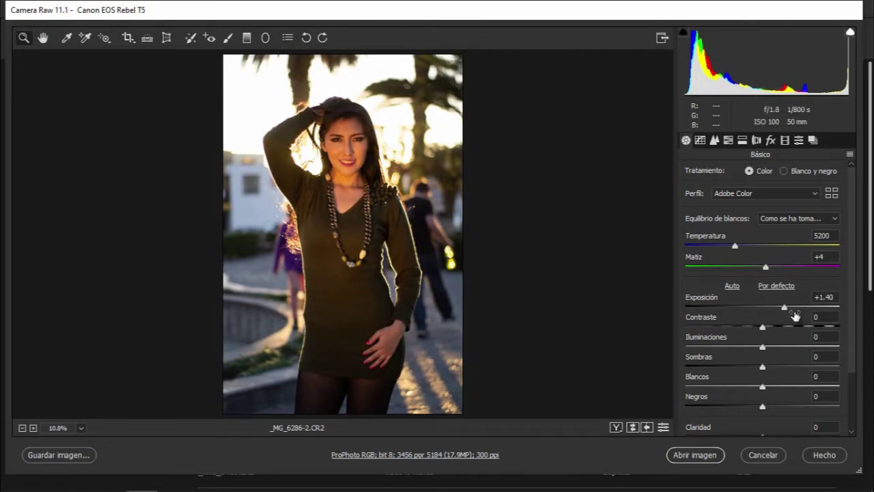
pyautogui.moveTo(787, 312); pyautogui.dragTo(790, 312)
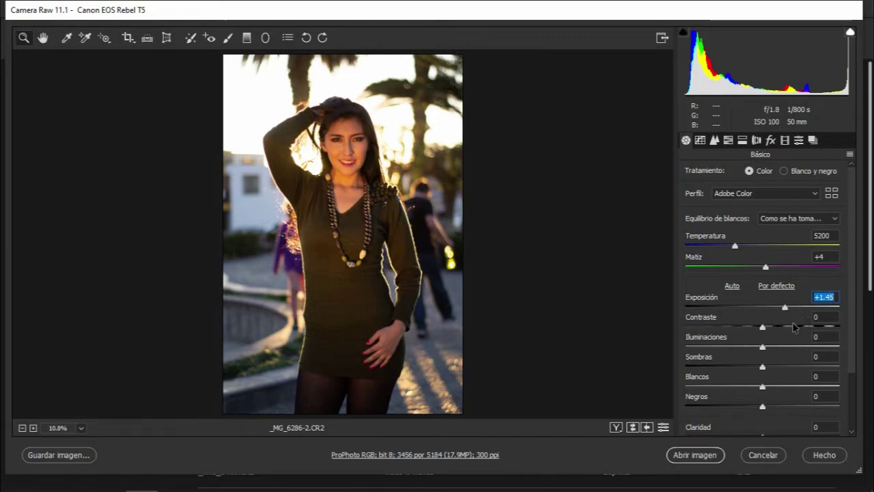
# Settle Exposure at +1.65 using the Alt clipping preview, then nudge Highlights below zero.
pyautogui.press('alt')
pyautogui.moveTo(785, 308)
pyautogui.mouseDown()
pyautogui.moveTo(807, 308)
pyautogui.moveTo(797, 308)
pyautogui.mouseUp()
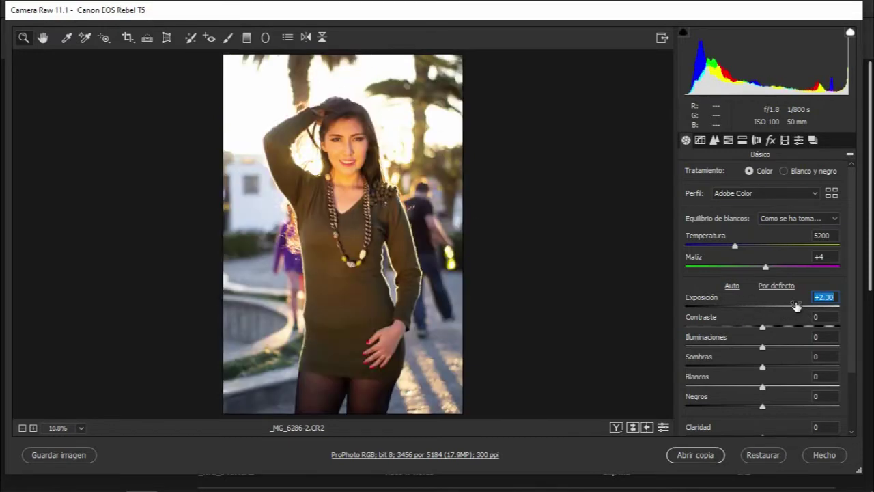
pyautogui.moveTo(799, 310); pyautogui.dragTo(794, 309)
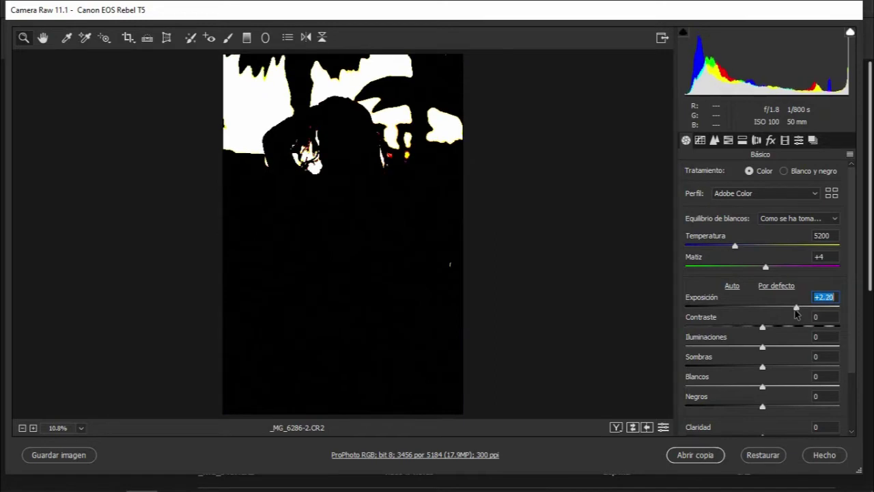
pyautogui.moveTo(794, 310)
pyautogui.mouseDown()
pyautogui.moveTo(808, 312)
pyautogui.moveTo(793, 310)
pyautogui.mouseUp()
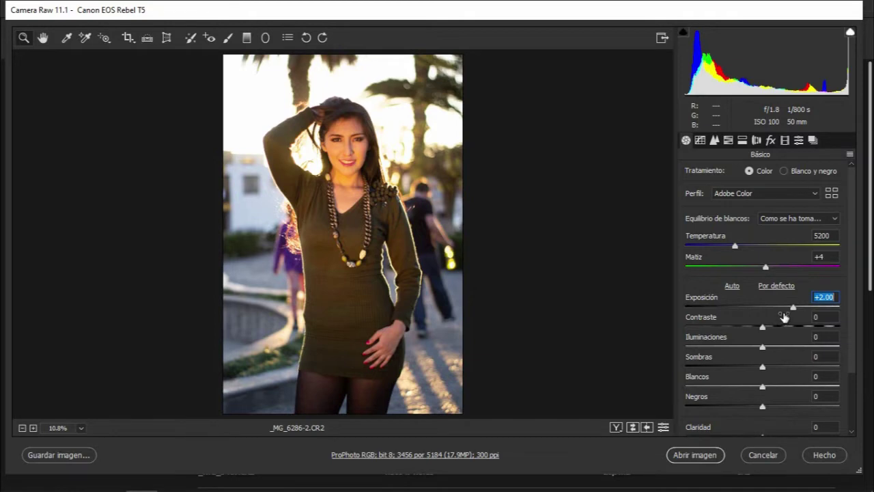
pyautogui.moveTo(794, 307); pyautogui.dragTo(785, 308)
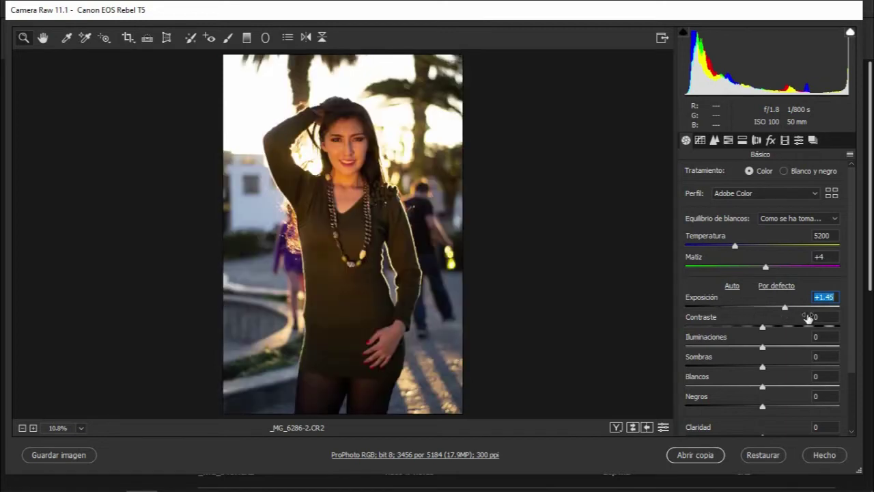
pyautogui.moveTo(785, 308)
pyautogui.mouseDown()
pyautogui.moveTo(797, 310)
pyautogui.moveTo(777, 313)
pyautogui.mouseUp()
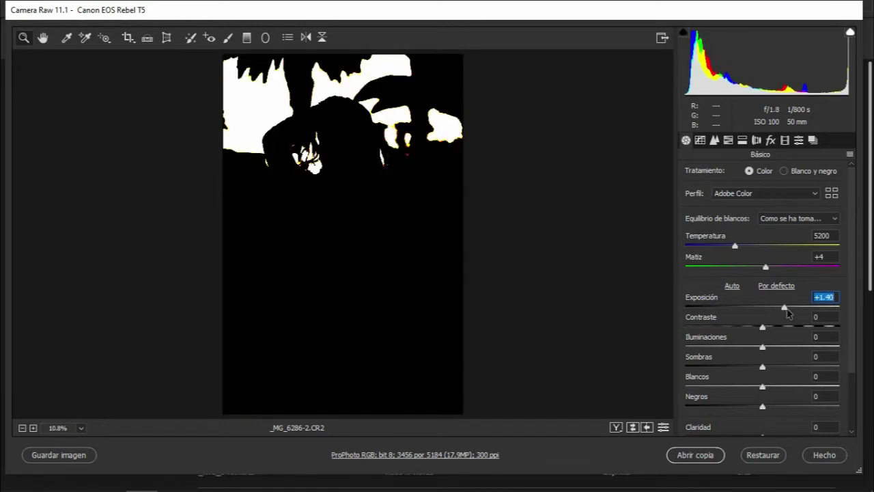
pyautogui.moveTo(779, 313); pyautogui.dragTo(789, 309)
pyautogui.press('alt')
pyautogui.moveTo(763, 348); pyautogui.dragTo(753, 350)
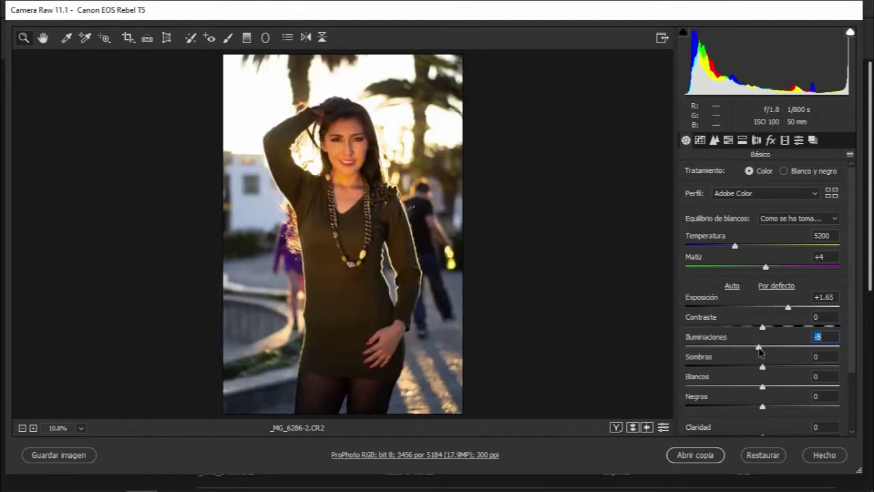
# Set Iluminaciones -43, Sombras +37, Negros -42 and Claridad +14 in Básico.
pyautogui.moveTo(751, 350)
pyautogui.mouseDown()
pyautogui.moveTo(821, 354)
pyautogui.moveTo(731, 357)
pyautogui.mouseUp()
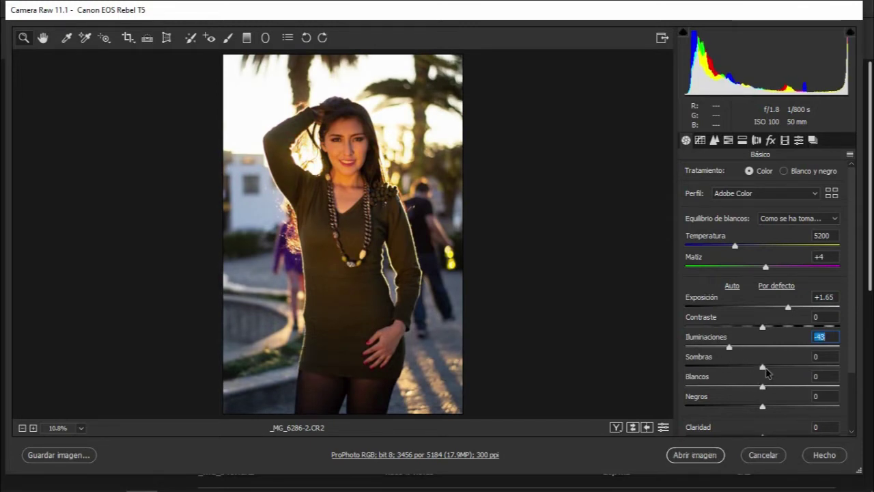
pyautogui.moveTo(763, 367)
pyautogui.mouseDown()
pyautogui.moveTo(779, 367)
pyautogui.moveTo(736, 367)
pyautogui.moveTo(786, 374)
pyautogui.mouseUp()
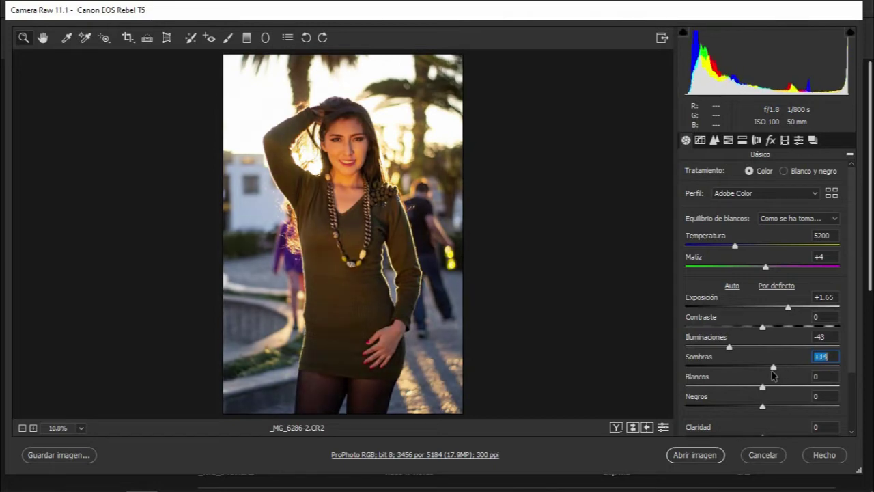
pyautogui.moveTo(785, 370); pyautogui.dragTo(793, 373)
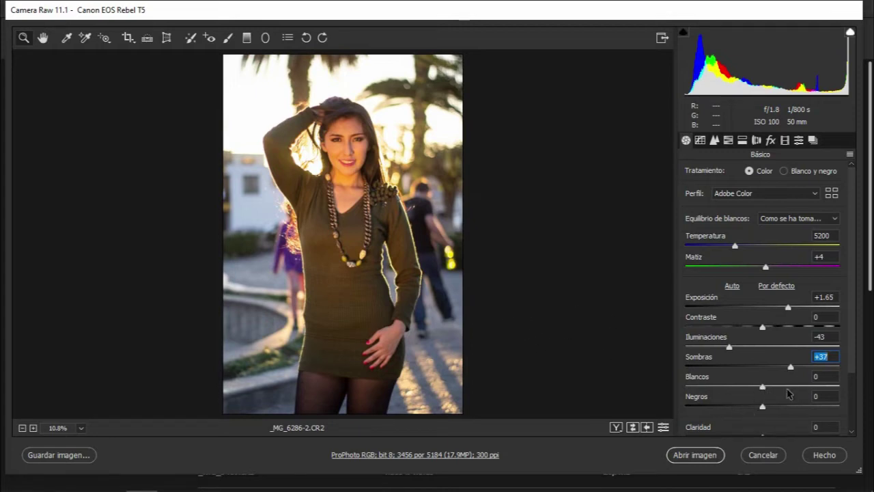
pyautogui.moveTo(854, 360); pyautogui.dragTo(854, 385)
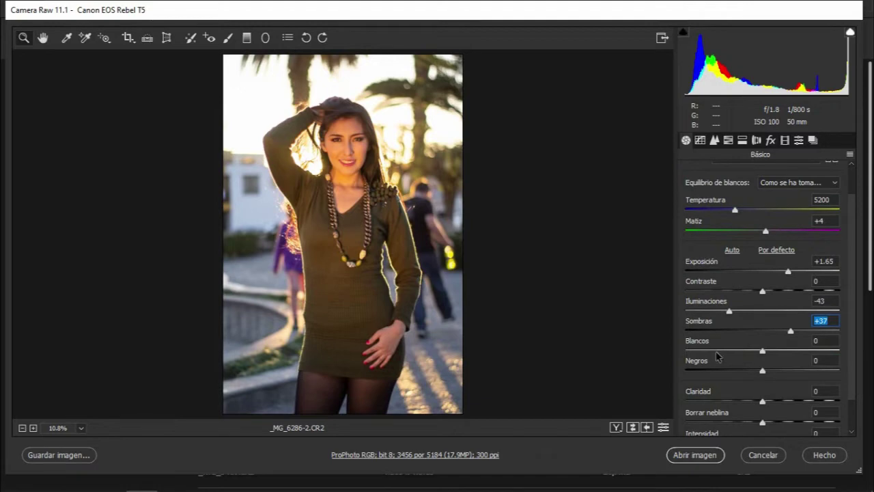
pyautogui.moveTo(763, 372); pyautogui.dragTo(739, 372)
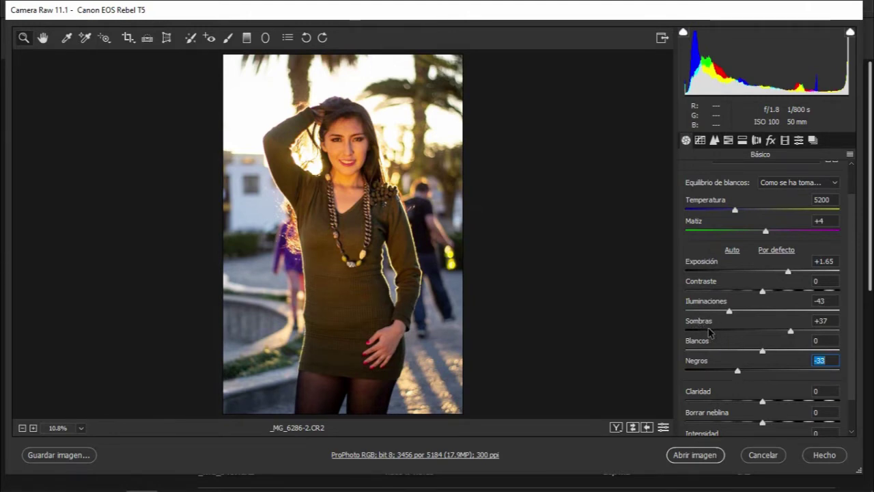
pyautogui.moveTo(737, 372); pyautogui.dragTo(730, 372)
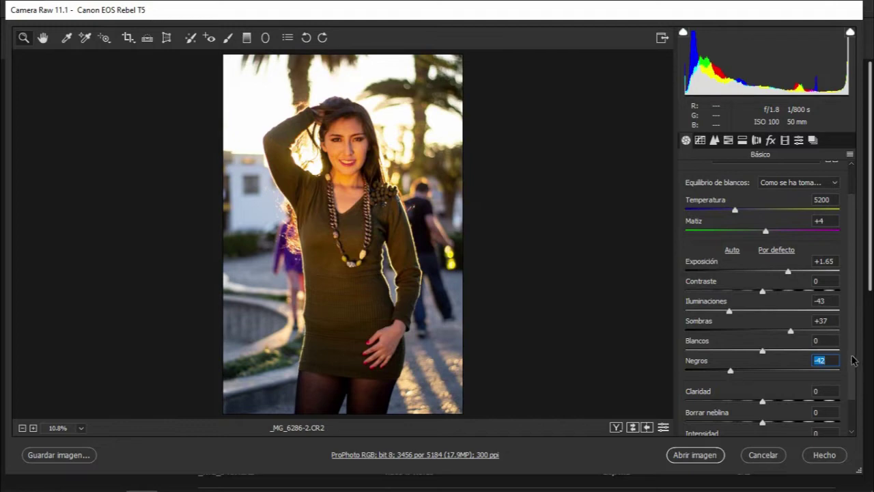
pyautogui.scroll(-2, 854, 360)
pyautogui.moveTo(763, 362); pyautogui.dragTo(773, 362)
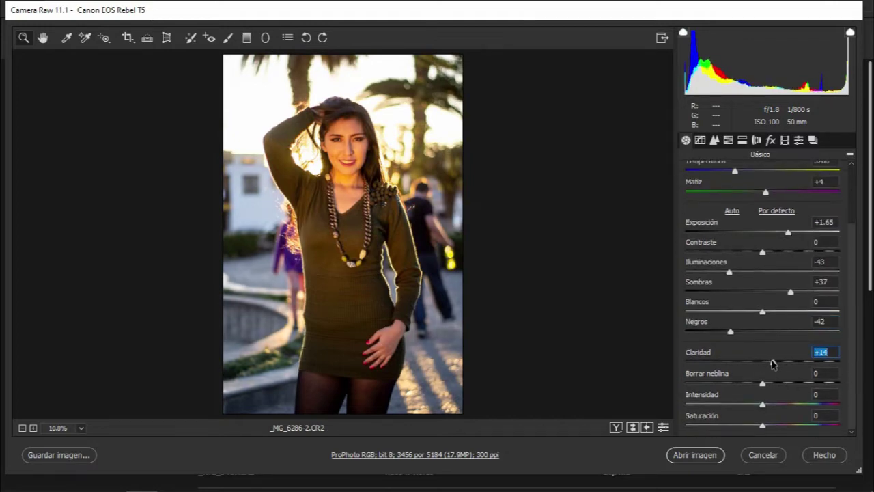
# Set Intensidad to +12 and pull Saturación slightly below zero.
pyautogui.moveTo(763, 405); pyautogui.dragTo(768, 406)
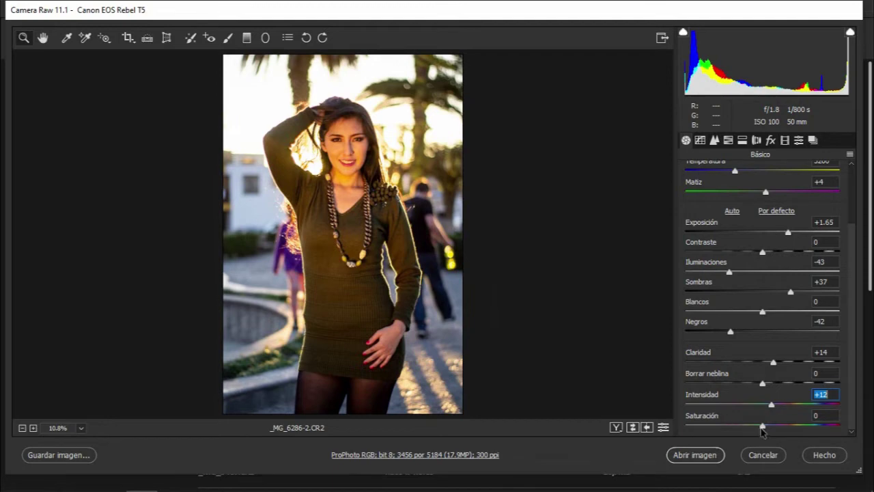
pyautogui.press('Tab')
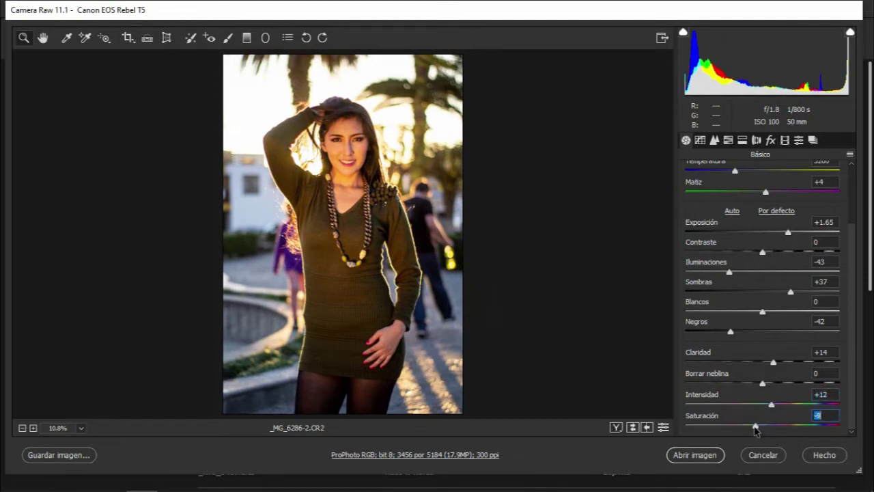
pyautogui.moveTo(855, 301); pyautogui.dragTo(857, 216)
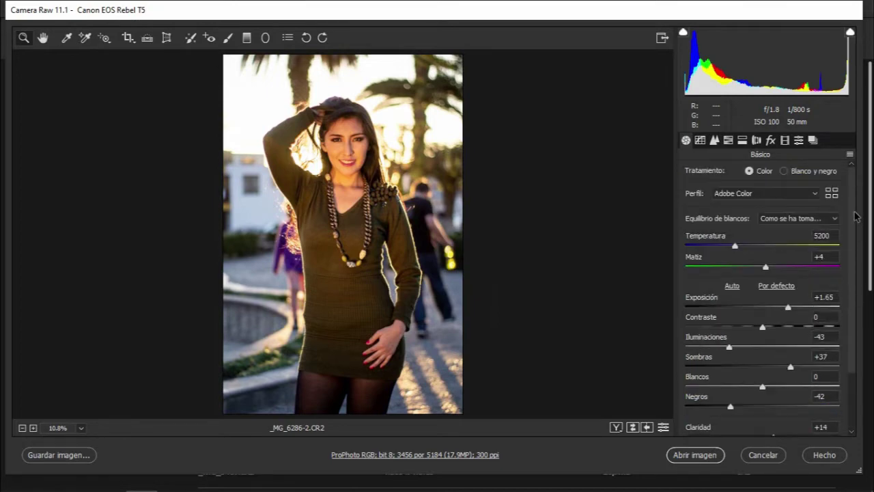
pyautogui.click(714, 142)
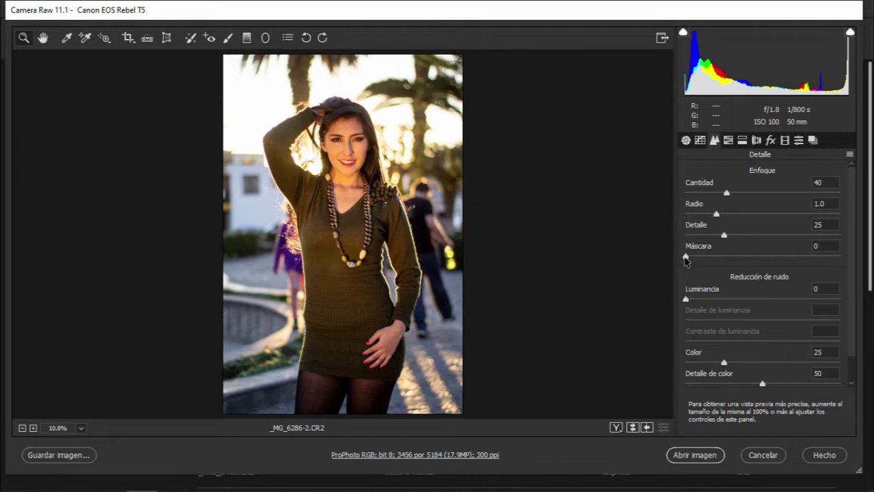
# Sharpen with Máscara 56, Detalle 30, Radio 1.2 and Cantidad 41.
pyautogui.keyDown('alt'); pyautogui.moveTo(686, 258); pyautogui.dragTo(772, 261); pyautogui.keyUp('alt')
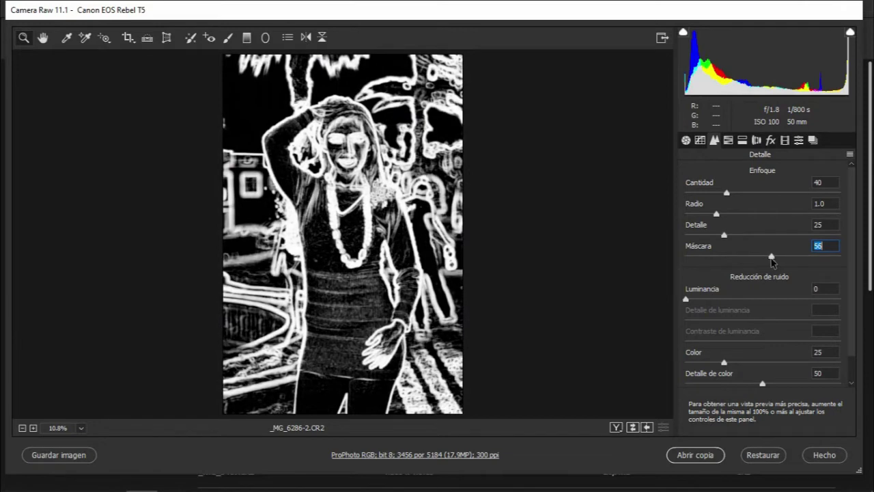
pyautogui.moveTo(773, 260)
pyautogui.mouseDown()
pyautogui.moveTo(748, 261)
pyautogui.moveTo(774, 261)
pyautogui.mouseUp()
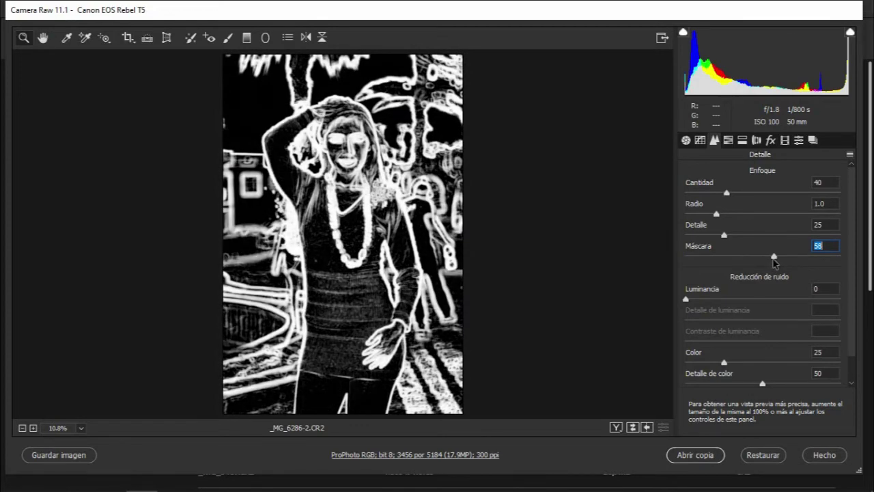
pyautogui.moveTo(773, 261); pyautogui.dragTo(772, 261)
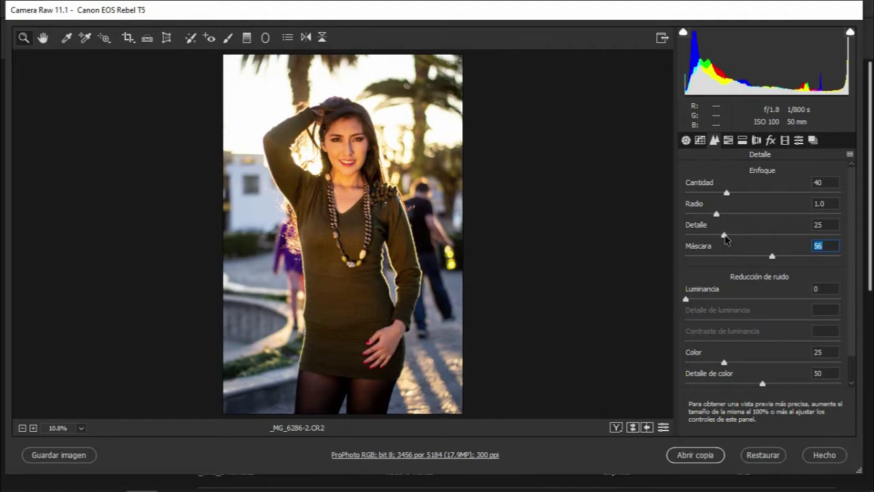
pyautogui.moveTo(725, 236); pyautogui.dragTo(735, 236)
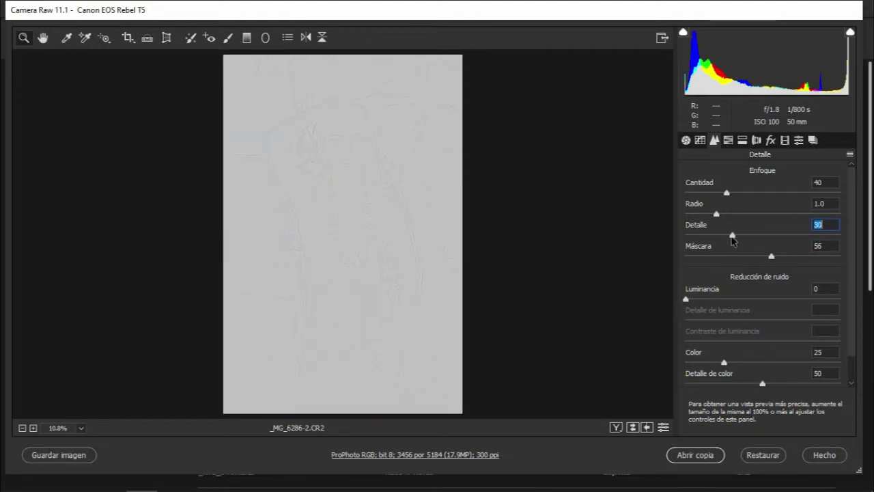
pyautogui.moveTo(717, 216)
pyautogui.mouseDown()
pyautogui.moveTo(726, 217)
pyautogui.moveTo(730, 195)
pyautogui.mouseUp()
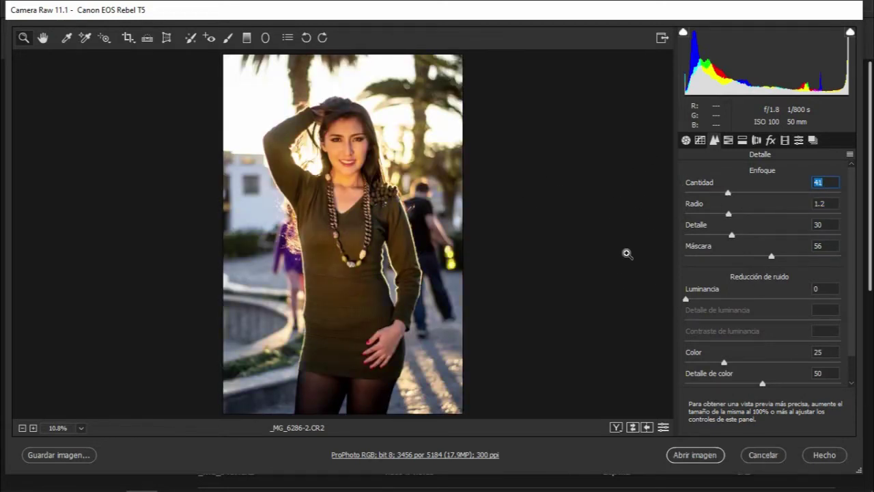
pyautogui.click(728, 140)
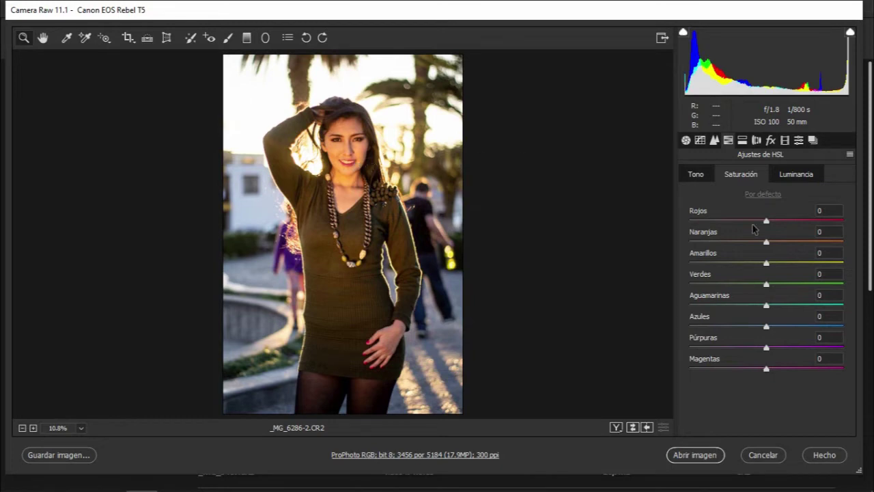
# Drop Naranjas saturation to -25 and bring up the Lens Corrections panel.
pyautogui.moveTo(767, 241); pyautogui.dragTo(762, 242)
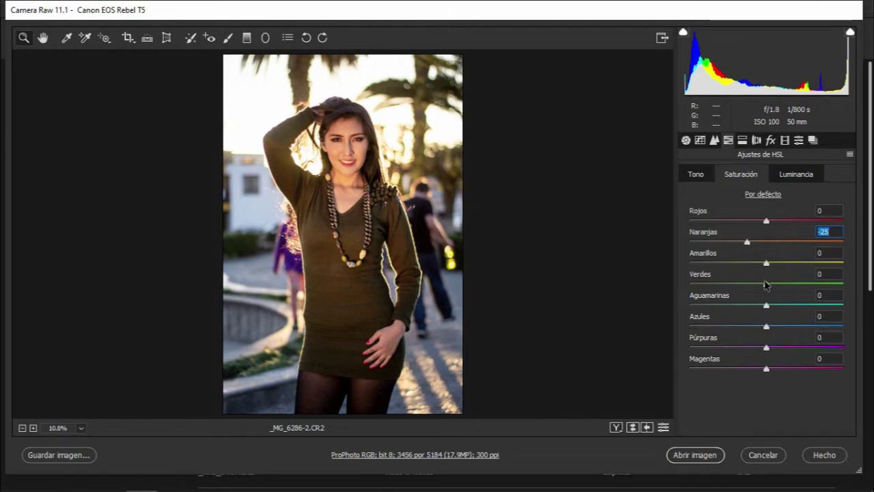
pyautogui.click(757, 140)
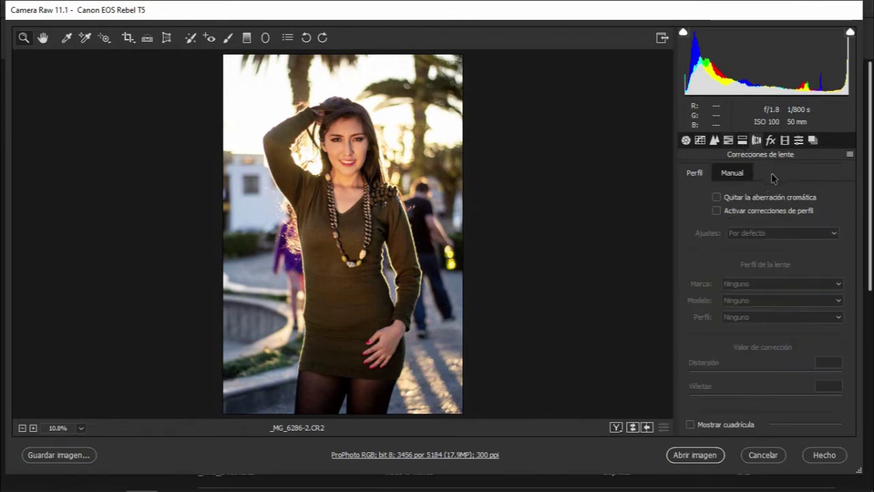
# Enable chromatic aberration removal and the Canon lens profile, with Vignetting turned fully down.
pyautogui.click(716, 198)
pyautogui.click(717, 212)
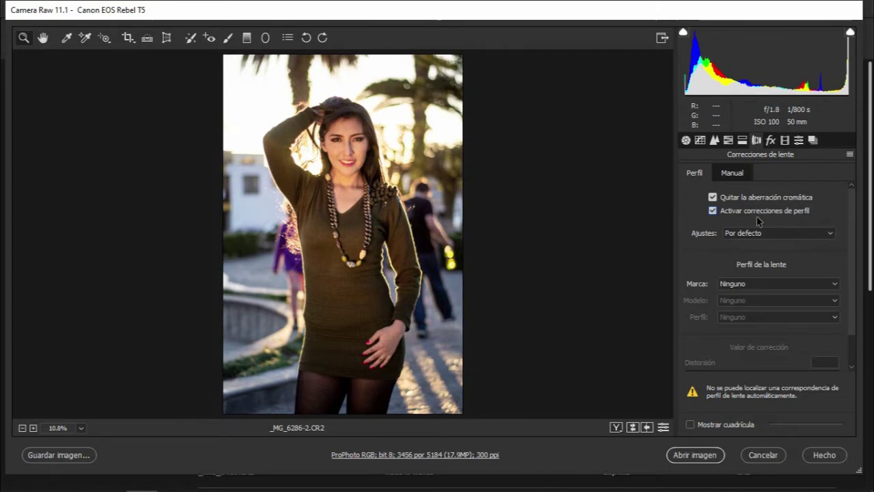
pyautogui.click(776, 284)
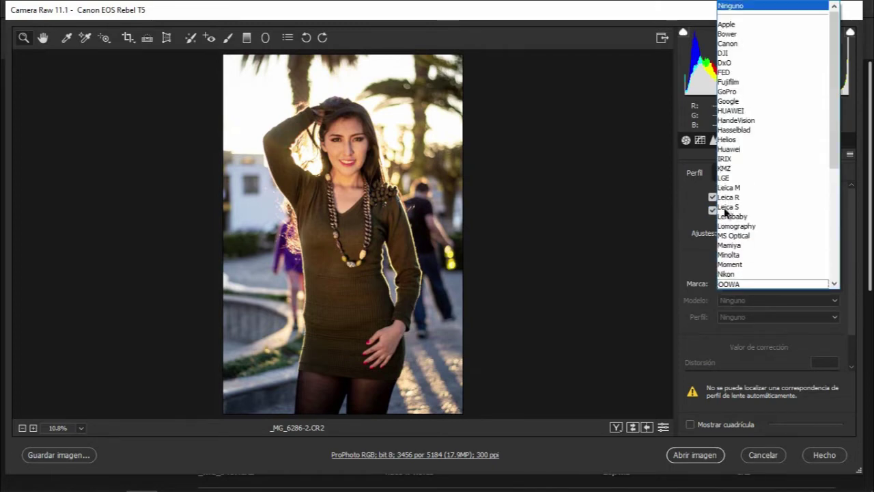
pyautogui.click(734, 45)
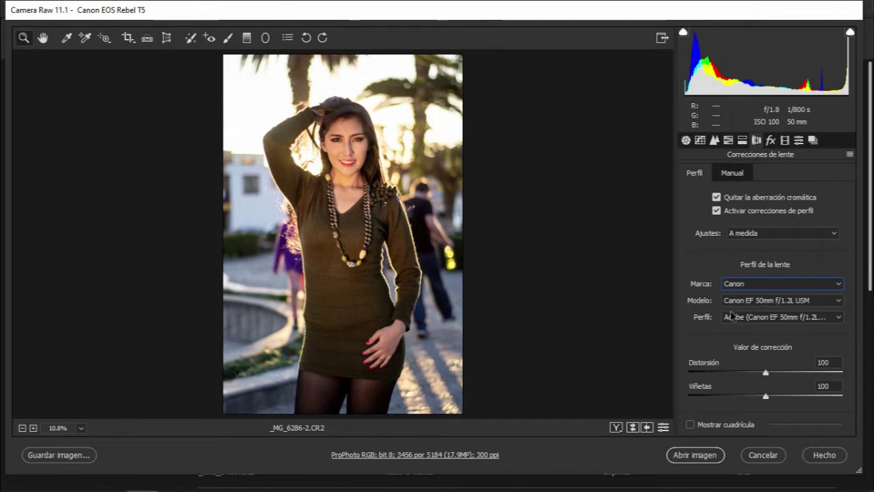
pyautogui.click(765, 397)
pyautogui.moveTo(766, 399); pyautogui.dragTo(693, 400)
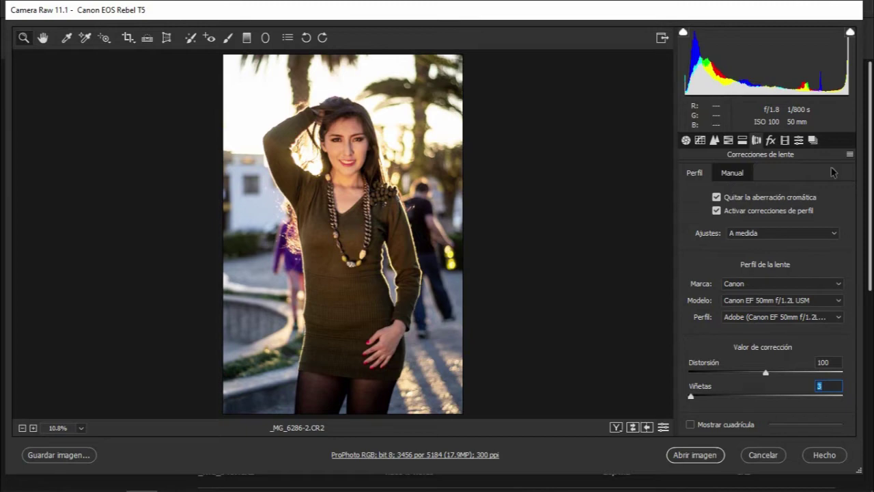
pyautogui.click(686, 140)
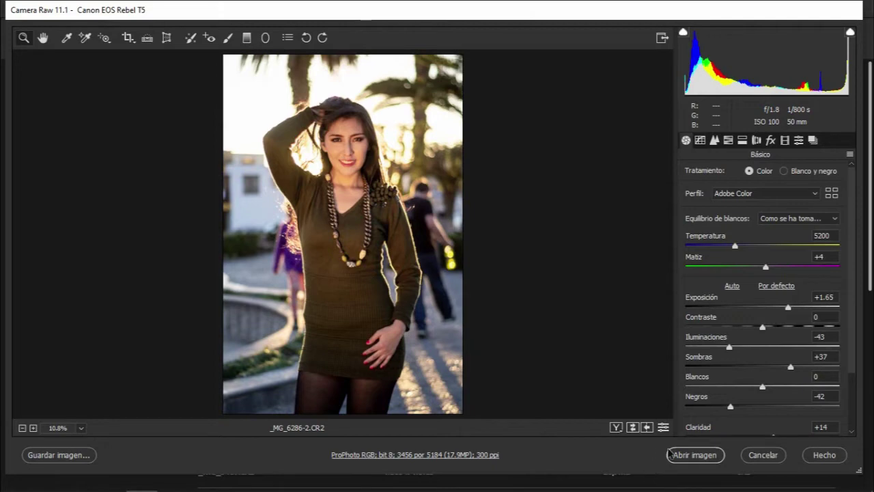
# Open the image in Photoshop keeping the embedded ProPhoto RGB profile, zoom in, and duplicate the background.
pyautogui.click(693, 455)
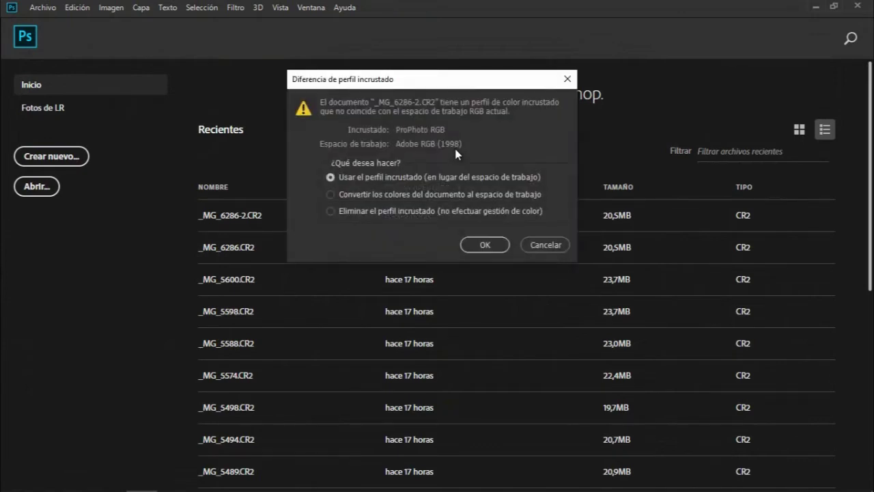
pyautogui.click(482, 244)
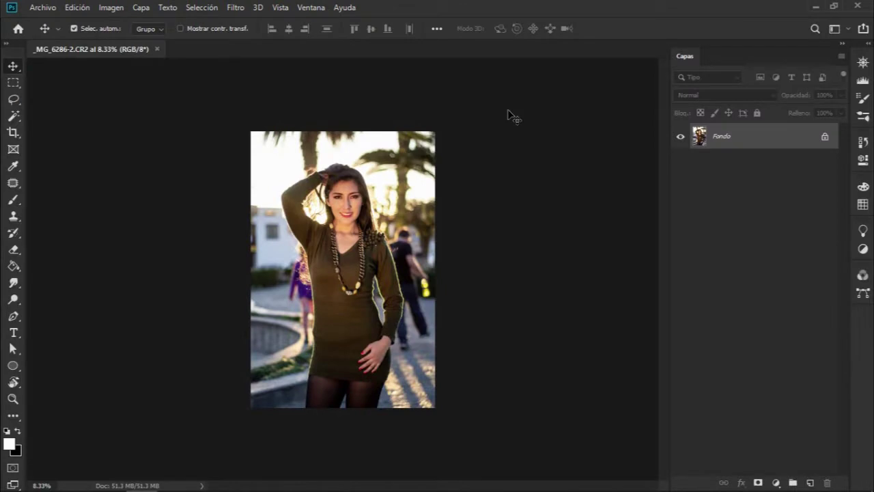
pyautogui.hotkey('ctrl', '+')
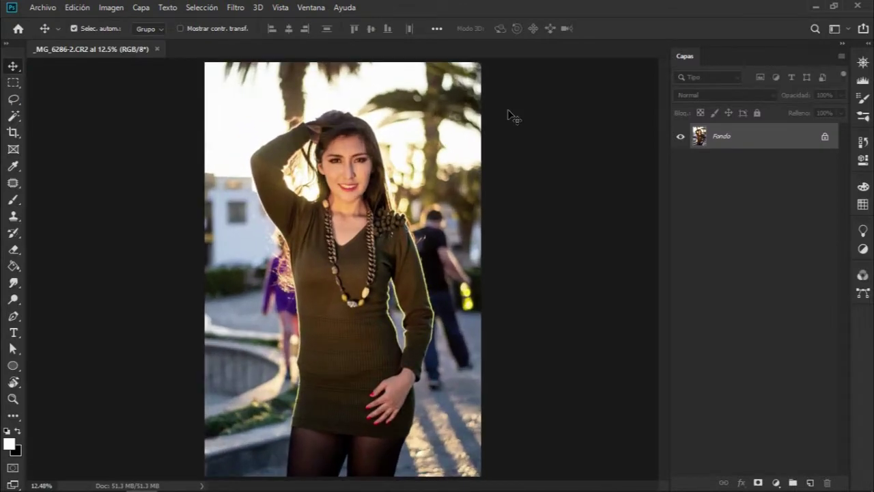
pyautogui.hotkey('ctrl', 'j')
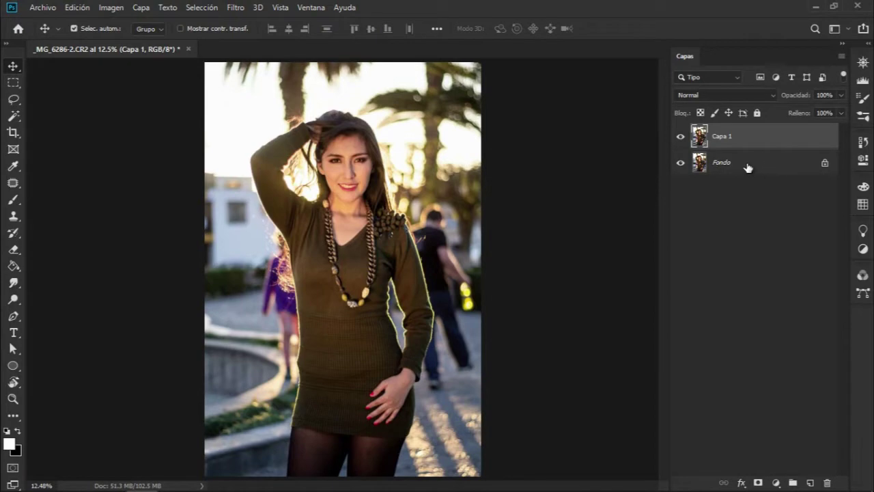
# Open Filter > Liquify (Licuar) on Capa 1.
pyautogui.click(234, 9)
pyautogui.click(261, 111)
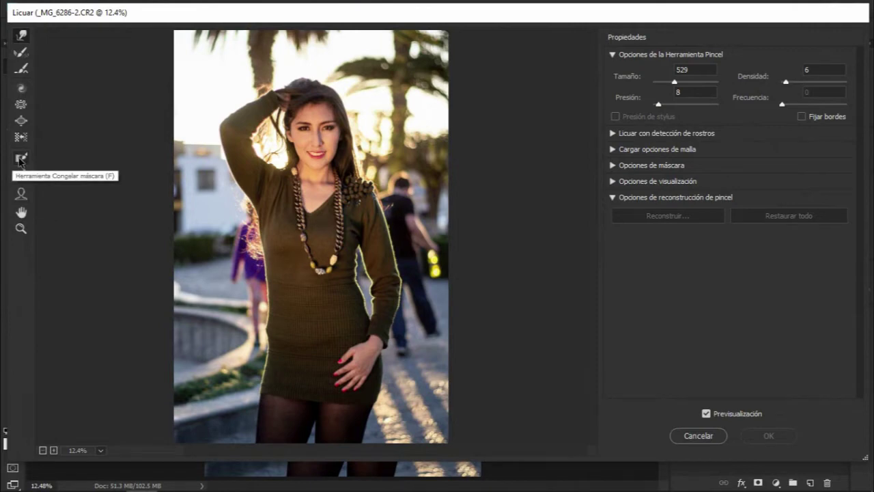
# Freeze-mask the background woman, fountain edge, and the man beside the model's arm.
pyautogui.click(20, 158)
pyautogui.moveTo(235, 280)
pyautogui.mouseDown()
pyautogui.moveTo(239, 236)
pyautogui.moveTo(241, 287)
pyautogui.moveTo(234, 283)
pyautogui.moveTo(234, 239)
pyautogui.moveTo(248, 300)
pyautogui.moveTo(250, 273)
pyautogui.moveTo(250, 359)
pyautogui.moveTo(205, 386)
pyautogui.moveTo(243, 352)
pyautogui.moveTo(231, 333)
pyautogui.moveTo(195, 376)
pyautogui.moveTo(158, 302)
pyautogui.moveTo(183, 341)
pyautogui.moveTo(244, 313)
pyautogui.moveTo(170, 300)
pyautogui.moveTo(170, 318)
pyautogui.moveTo(175, 280)
pyautogui.moveTo(215, 267)
pyautogui.moveTo(236, 246)
pyautogui.moveTo(237, 220)
pyautogui.moveTo(249, 345)
pyautogui.mouseUp()
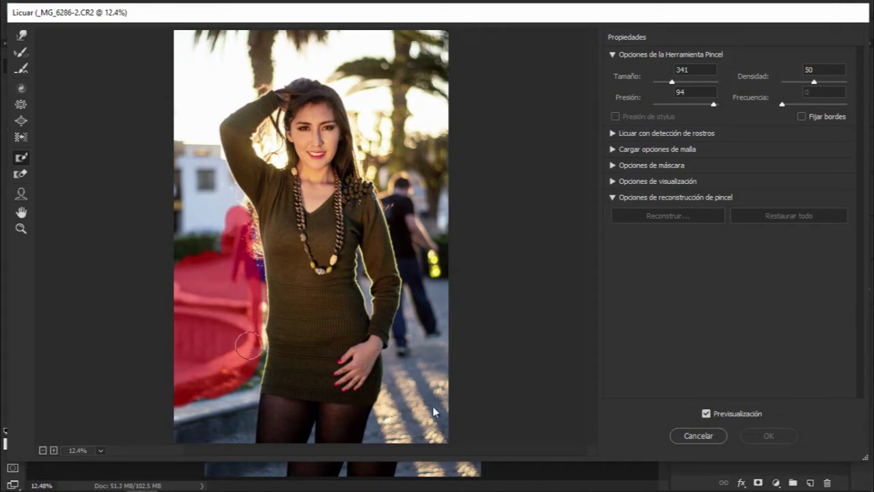
pyautogui.moveTo(425, 363)
pyautogui.mouseDown()
pyautogui.moveTo(370, 265)
pyautogui.moveTo(373, 250)
pyautogui.moveTo(389, 294)
pyautogui.moveTo(394, 255)
pyautogui.moveTo(434, 342)
pyautogui.moveTo(412, 252)
pyautogui.moveTo(427, 243)
pyautogui.moveTo(408, 190)
pyautogui.moveTo(397, 191)
pyautogui.moveTo(403, 257)
pyautogui.moveTo(435, 325)
pyautogui.moveTo(382, 303)
pyautogui.mouseUp()
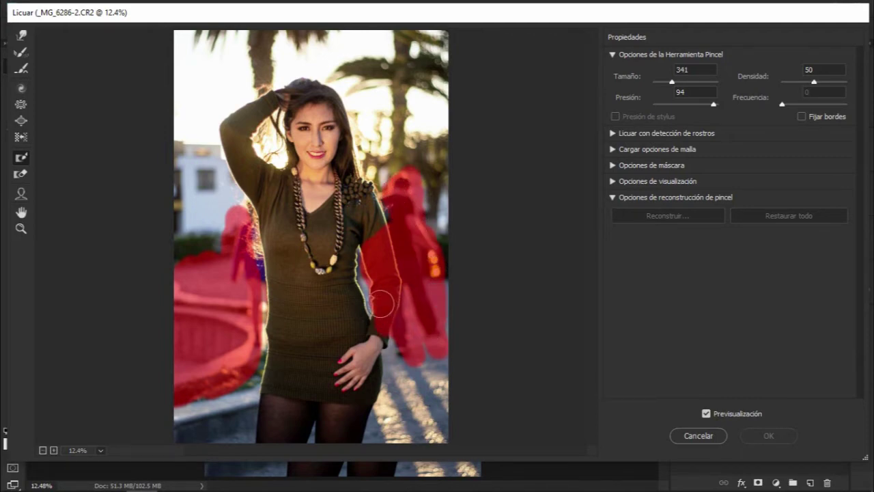
pyautogui.click(20, 36)
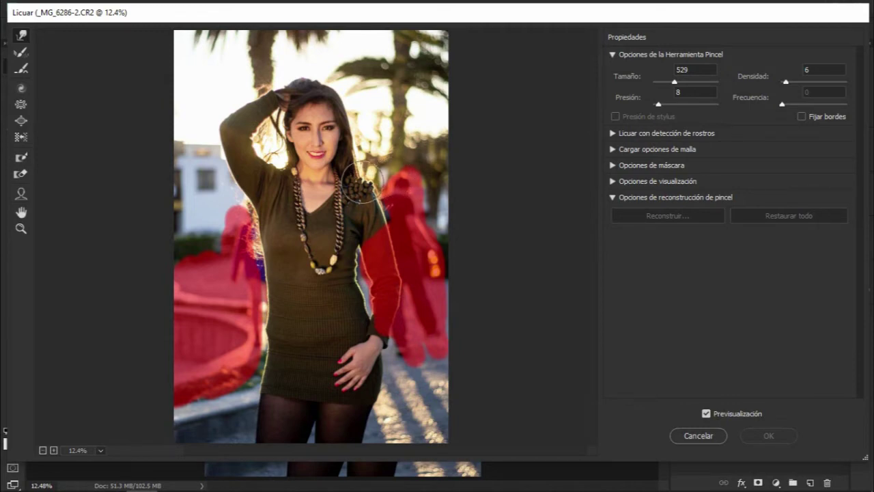
# Resize the Forward Warp brush and push the model's hip edge inward.
pyautogui.press('alt')
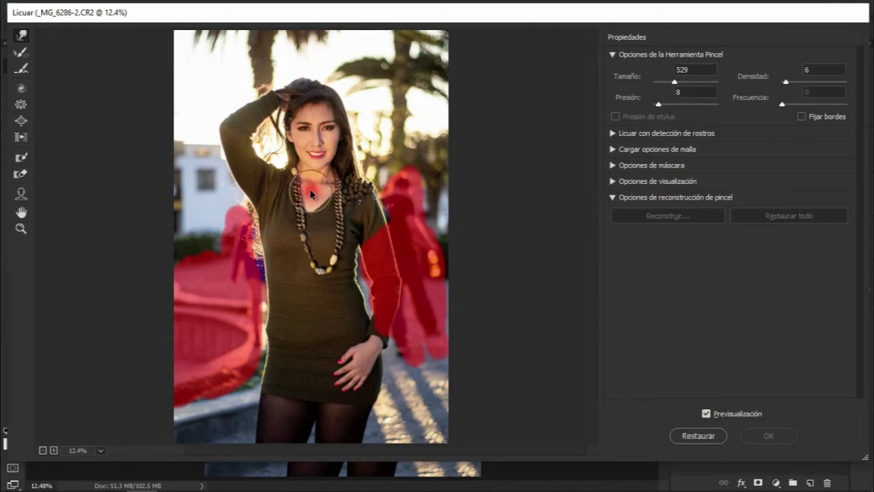
pyautogui.moveTo(314, 194)
pyautogui.mouseDown()
pyautogui.moveTo(368, 198)
pyautogui.moveTo(349, 197)
pyautogui.moveTo(358, 196)
pyautogui.mouseUp()
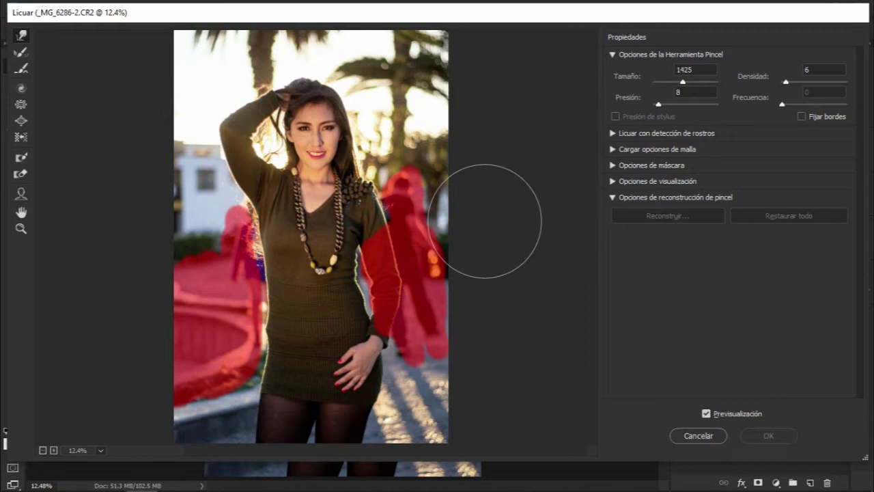
pyautogui.moveTo(295, 313); pyautogui.dragTo(238, 319)
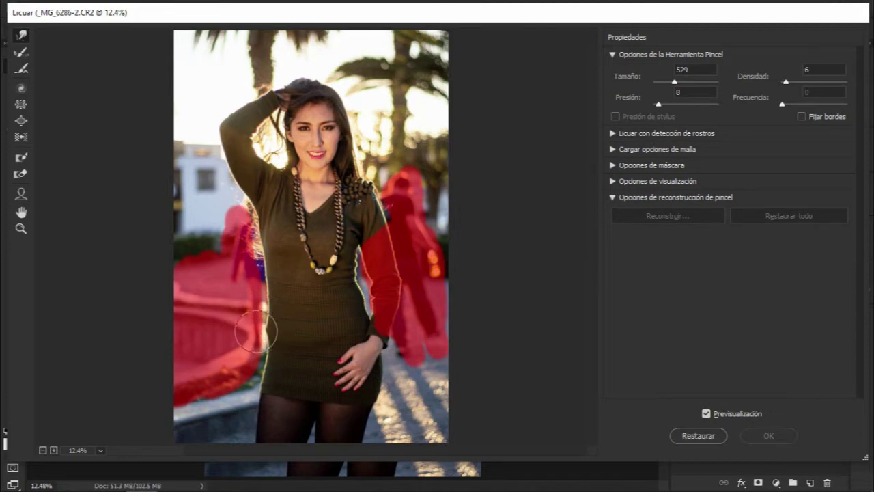
pyautogui.moveTo(255, 330); pyautogui.dragTo(265, 329)
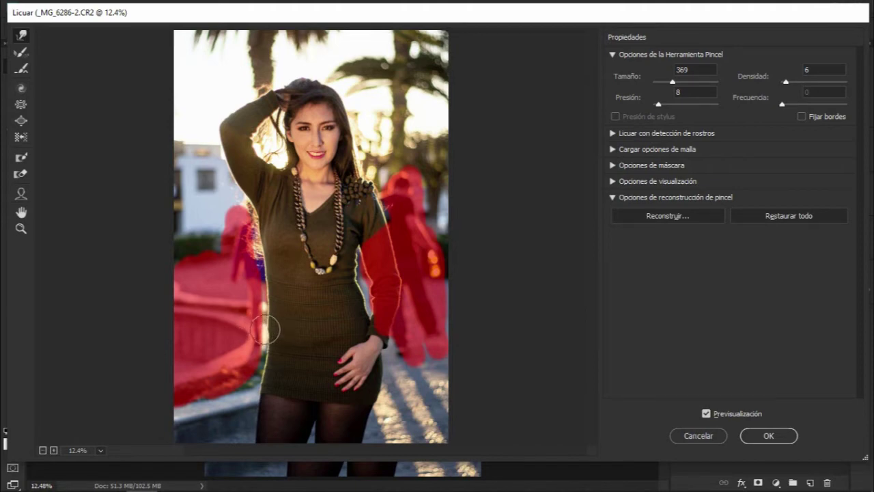
# Readjust the warp brush size over the chest and dress, ending at size 161.
pyautogui.moveTo(307, 299); pyautogui.dragTo(346, 298)
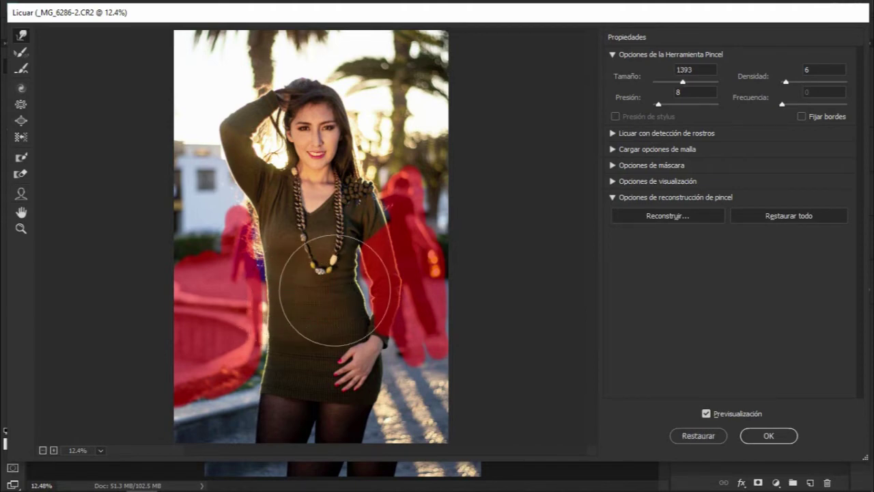
pyautogui.moveTo(274, 285); pyautogui.dragTo(253, 285)
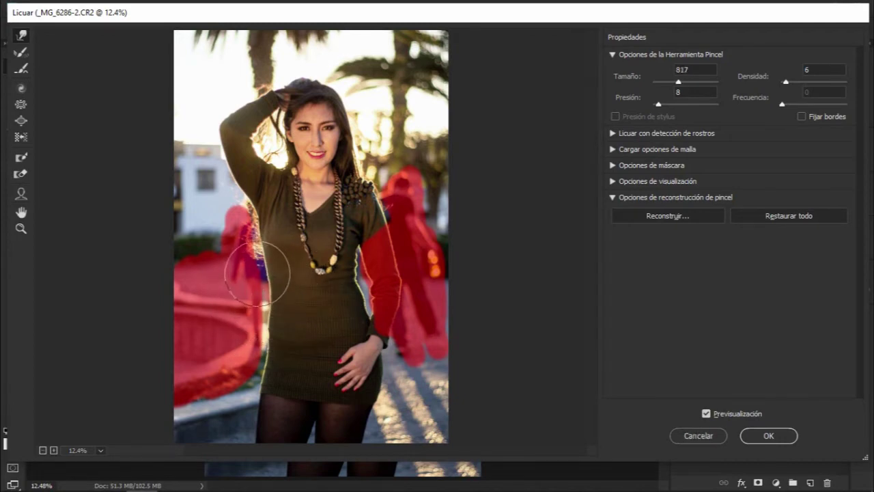
pyautogui.moveTo(272, 271); pyautogui.dragTo(263, 271)
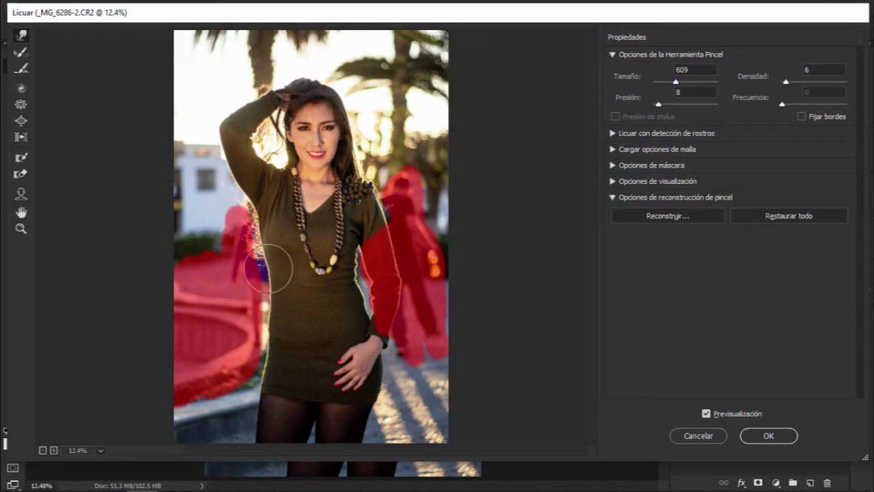
pyautogui.moveTo(281, 316); pyautogui.dragTo(319, 323)
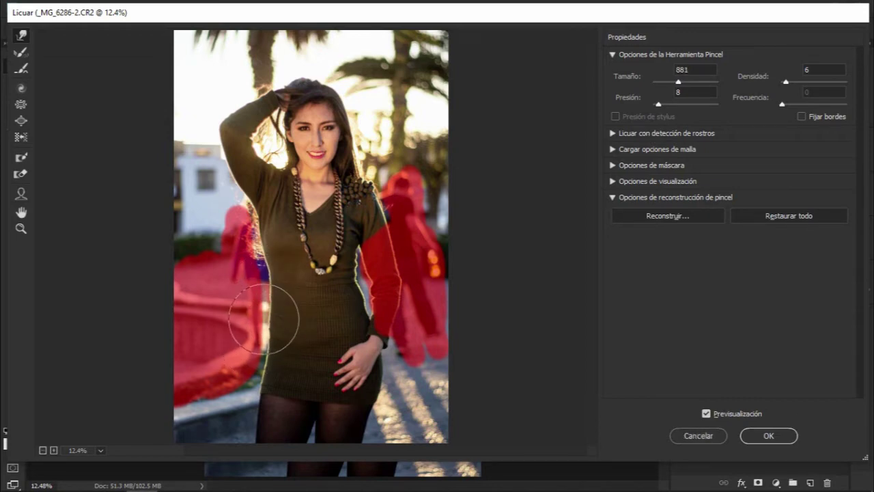
pyautogui.moveTo(260, 324); pyautogui.dragTo(293, 324)
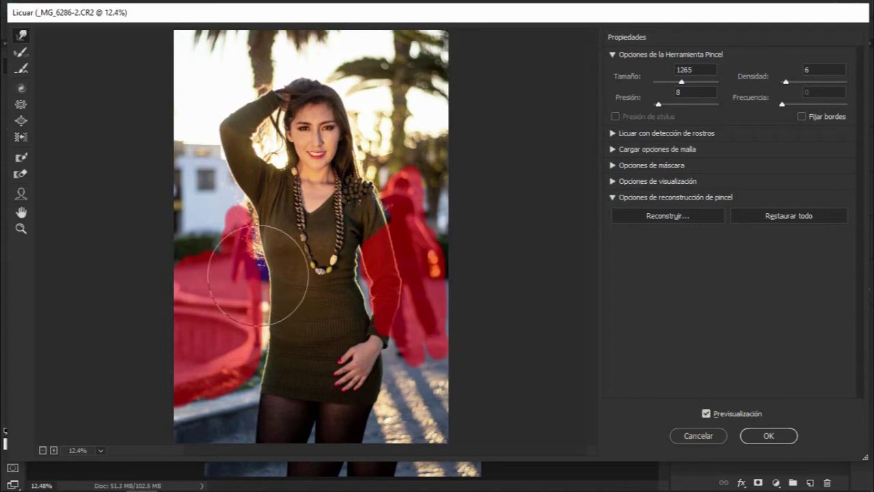
pyautogui.moveTo(275, 273); pyautogui.dragTo(229, 274)
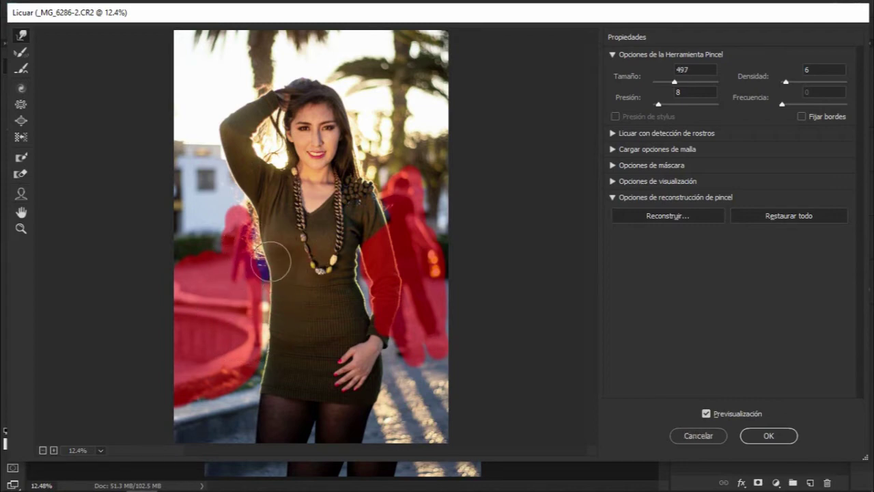
pyautogui.moveTo(253, 309); pyautogui.dragTo(280, 309)
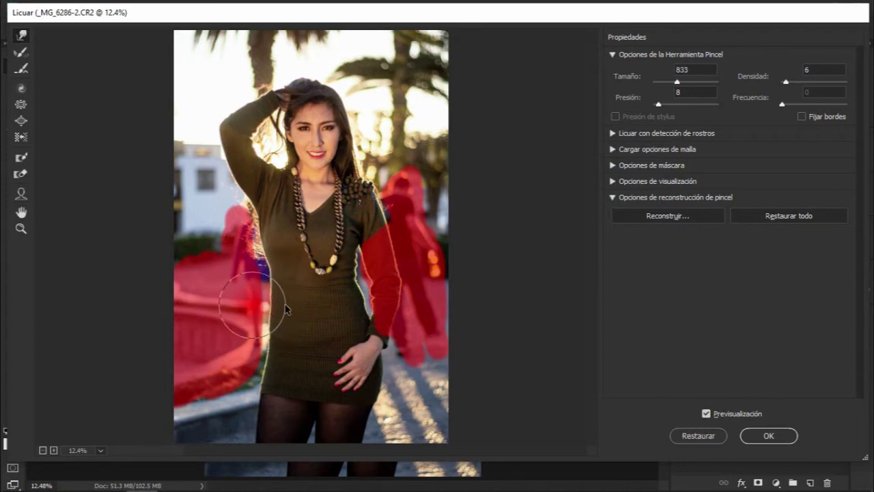
pyautogui.moveTo(268, 321); pyautogui.dragTo(289, 321)
pyautogui.moveTo(332, 301); pyautogui.dragTo(294, 300)
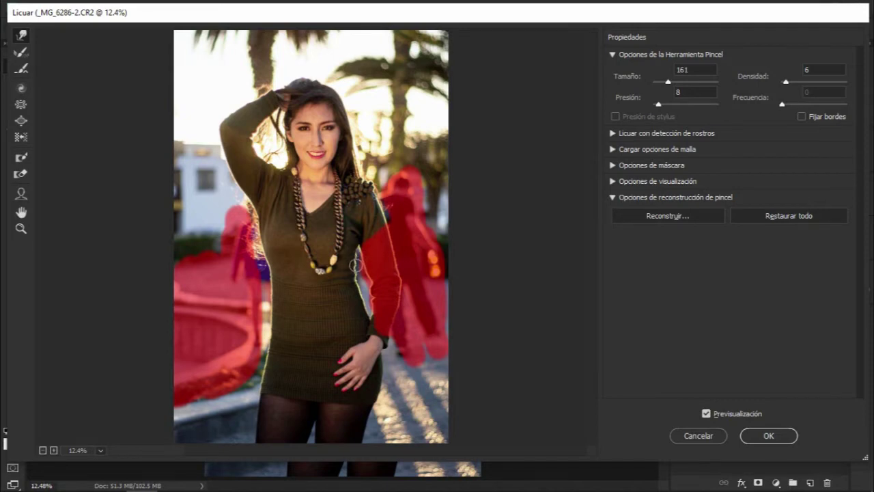
# Try larger and smaller warp-brush sizes with the bracket keys, reaching about 577.
pyautogui.press(']')
pyautogui.press(']')
pyautogui.press(']')
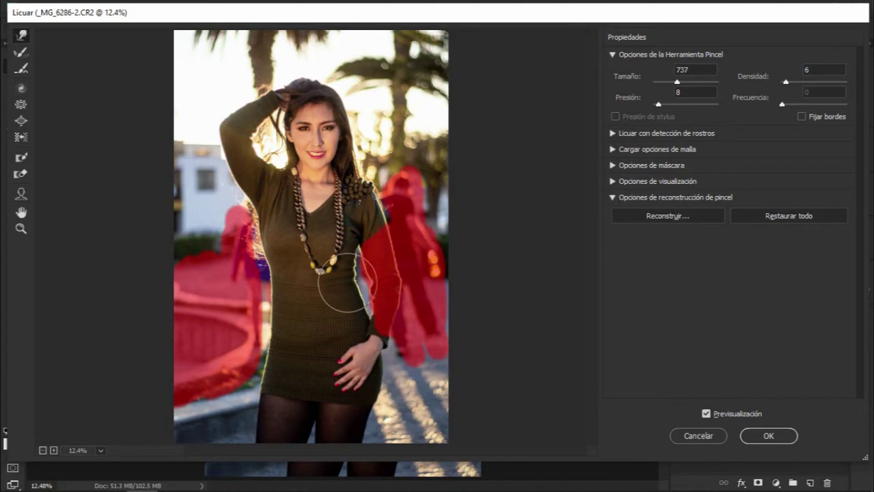
pyautogui.press('[')
pyautogui.press('[')
pyautogui.press('[')
pyautogui.press('[')
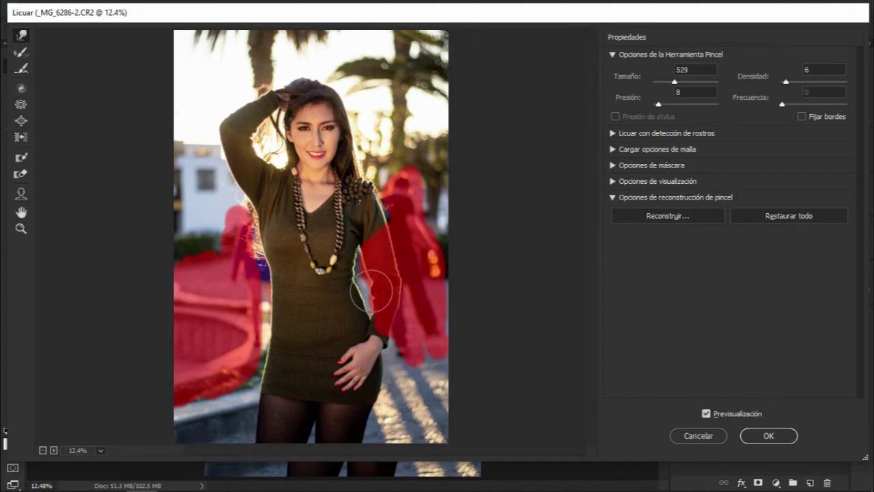
pyautogui.press(']')
pyautogui.press(']')
pyautogui.press(']')
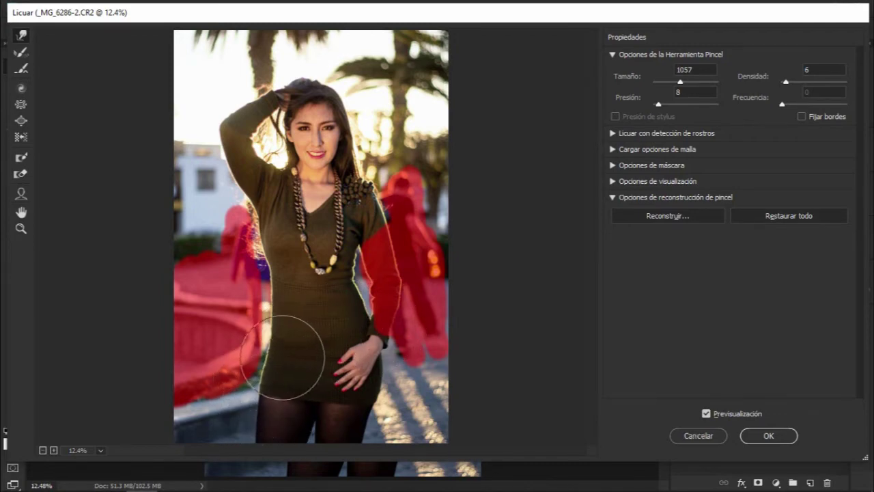
pyautogui.press(']')
pyautogui.press(']')
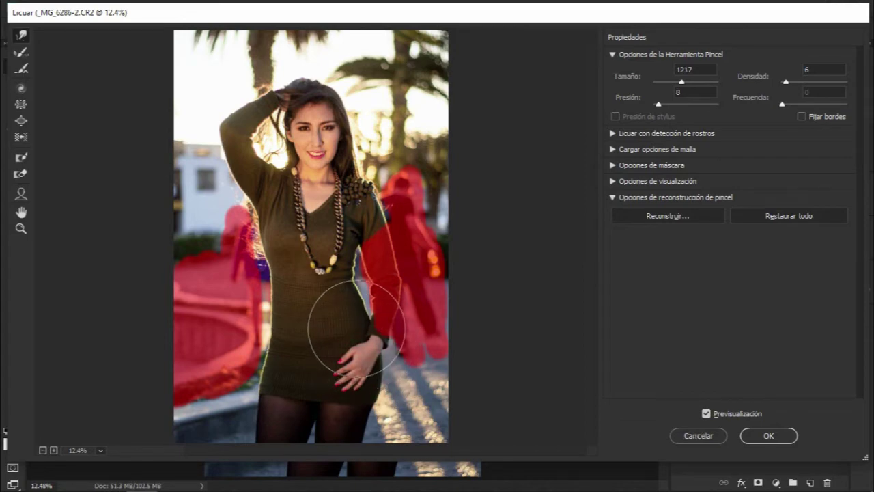
pyautogui.moveTo(368, 323); pyautogui.dragTo(318, 336)
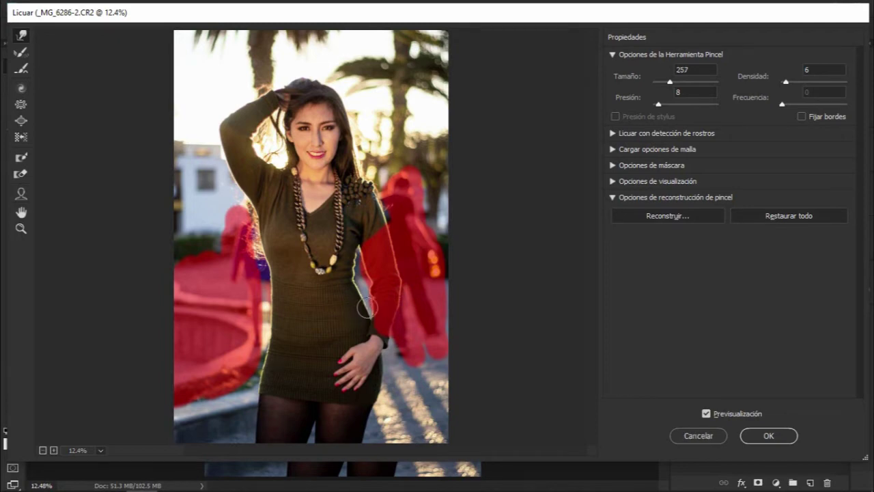
pyautogui.moveTo(385, 325); pyautogui.dragTo(372, 307)
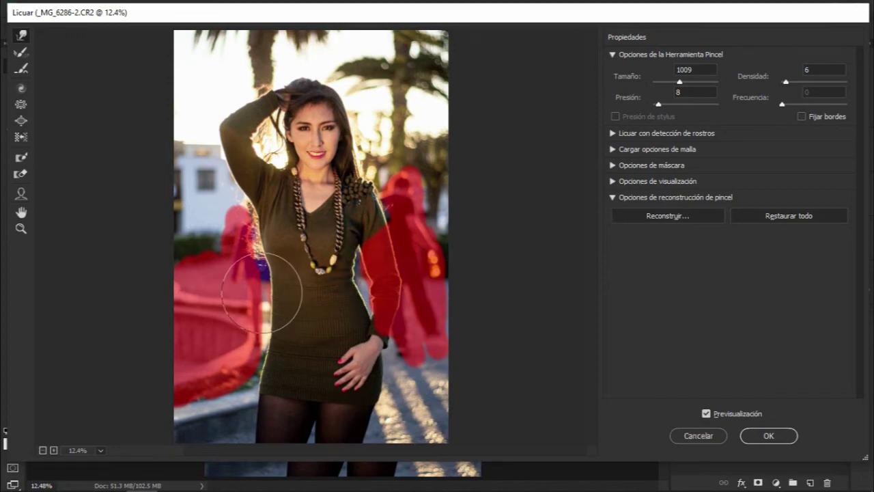
# Resize the brush through 673, 1073 and 881 to 801, then freeze-mask the left building.
pyautogui.moveTo(282, 270); pyautogui.dragTo(251, 280)
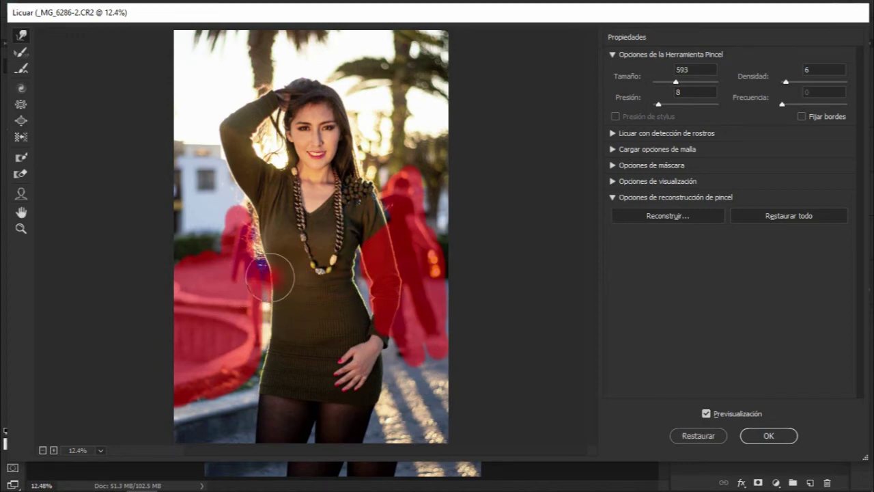
pyautogui.moveTo(279, 322); pyautogui.dragTo(302, 322)
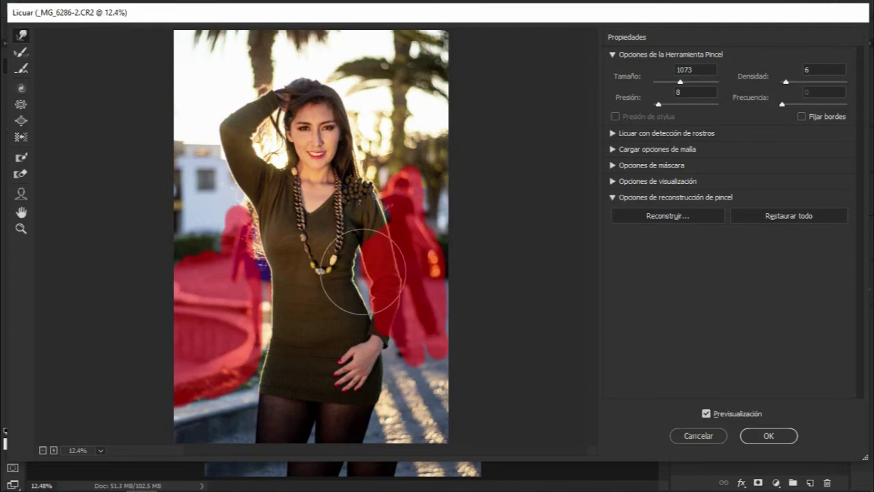
pyautogui.moveTo(301, 301)
pyautogui.mouseDown()
pyautogui.moveTo(268, 308)
pyautogui.moveTo(281, 235)
pyautogui.mouseUp()
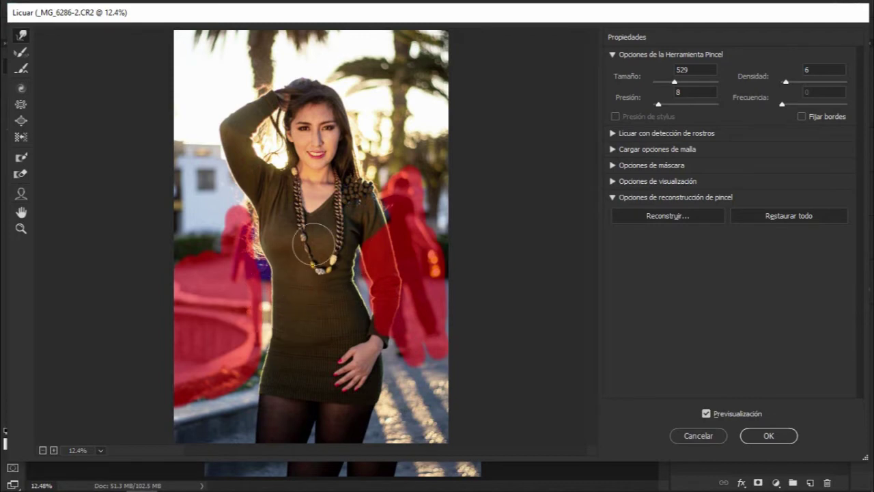
pyautogui.moveTo(205, 217); pyautogui.dragTo(233, 217)
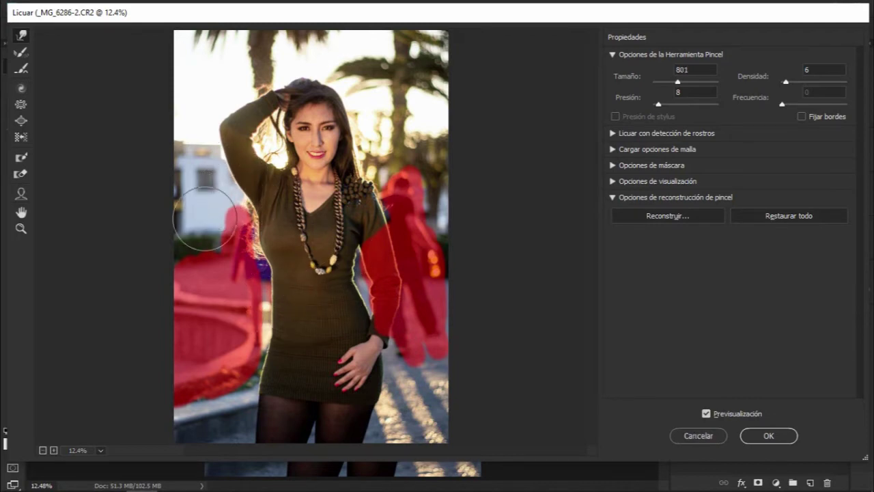
pyautogui.moveTo(202, 177)
pyautogui.mouseDown()
pyautogui.moveTo(205, 184)
pyautogui.moveTo(191, 176)
pyautogui.mouseUp()
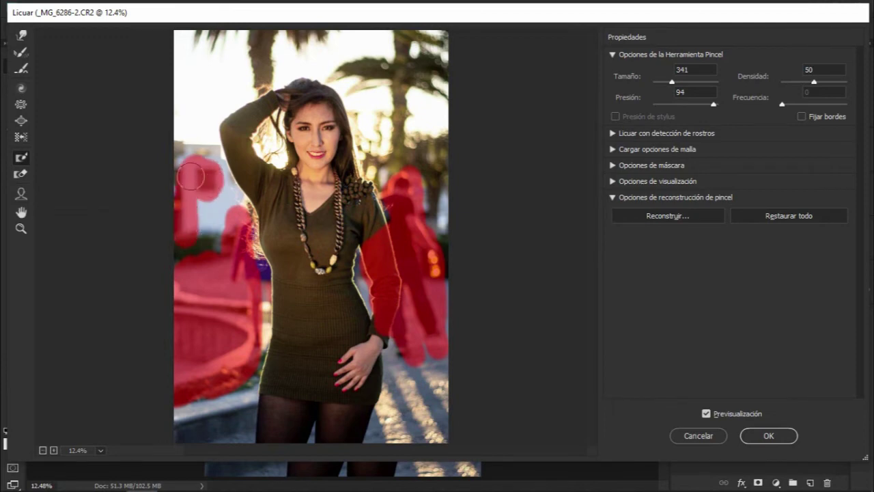
# Extend the freeze mask down the building, then thaw all masking from building and background figures.
pyautogui.moveTo(182, 145)
pyautogui.mouseDown()
pyautogui.moveTo(212, 150)
pyautogui.moveTo(208, 237)
pyautogui.mouseUp()
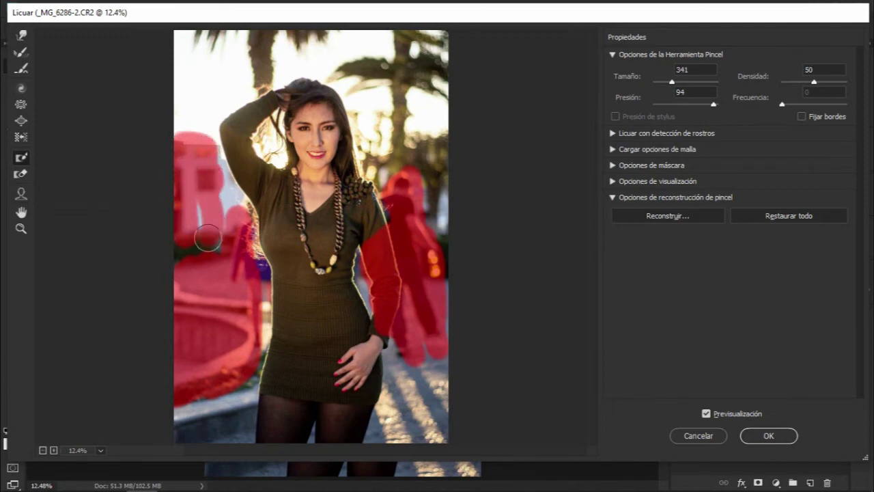
pyautogui.click(21, 35)
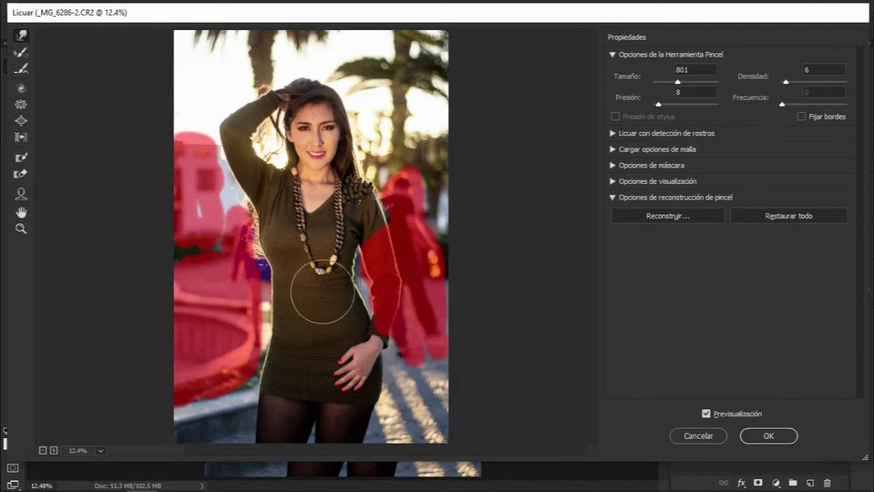
pyautogui.click(19, 176)
pyautogui.moveTo(205, 252)
pyautogui.mouseDown()
pyautogui.moveTo(186, 371)
pyautogui.moveTo(243, 294)
pyautogui.moveTo(152, 377)
pyautogui.mouseUp()
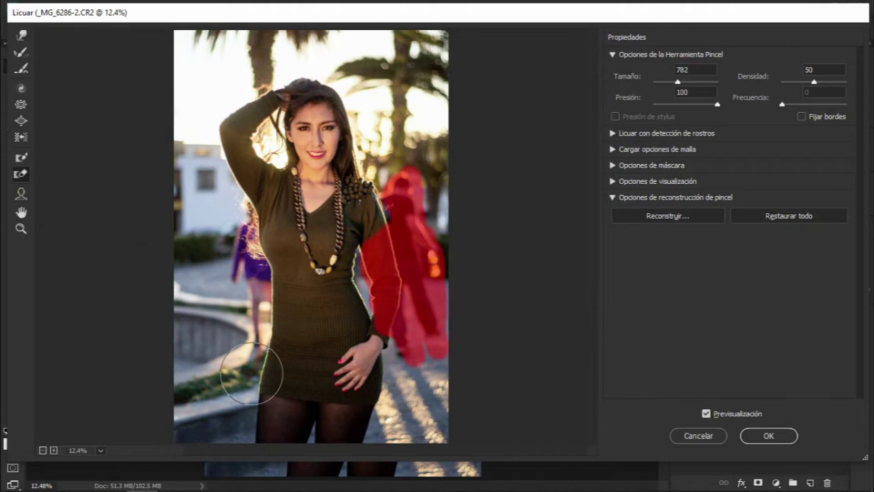
pyautogui.moveTo(268, 197)
pyautogui.mouseDown()
pyautogui.moveTo(410, 322)
pyautogui.moveTo(460, 281)
pyautogui.moveTo(386, 342)
pyautogui.mouseUp()
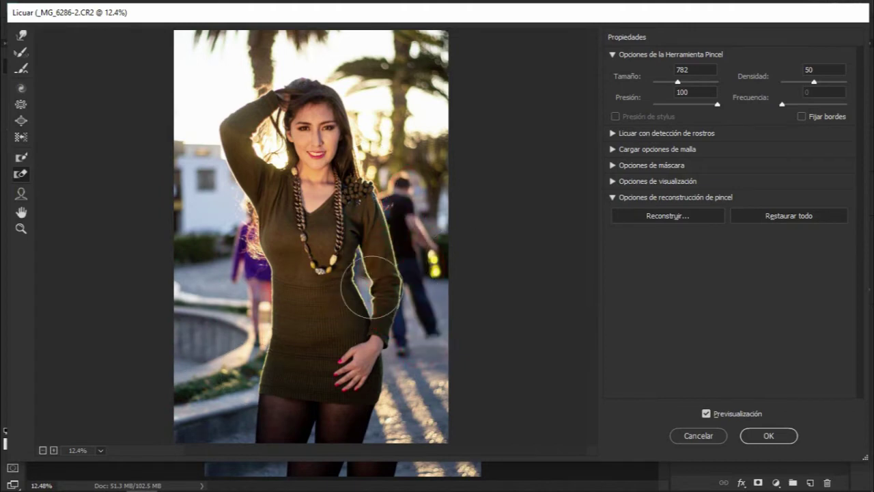
pyautogui.click(21, 35)
# Undo the stray smear on the background man and set the warp brush to 833.
pyautogui.moveTo(225, 234); pyautogui.dragTo(261, 277)
pyautogui.hotkey('ctrl', 'alt', 'z')
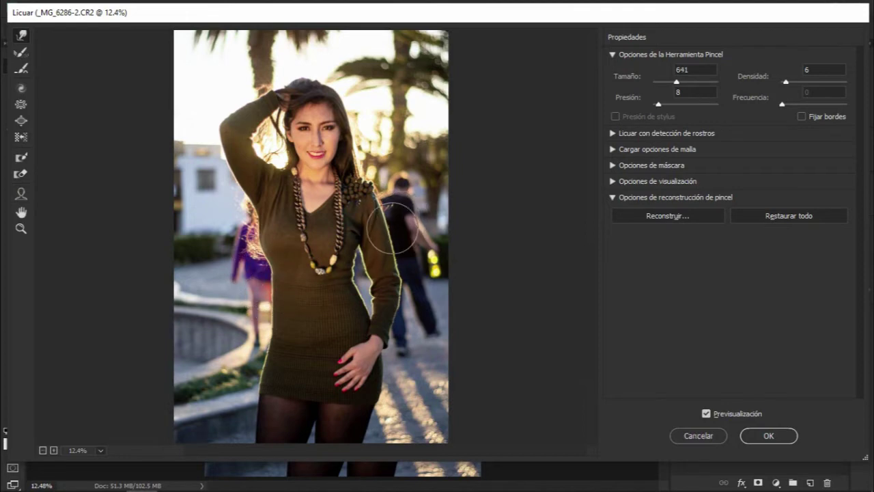
pyautogui.moveTo(383, 290); pyautogui.dragTo(331, 299)
pyautogui.moveTo(205, 185); pyautogui.dragTo(260, 179)
pyautogui.hotkey('alt', 'space')
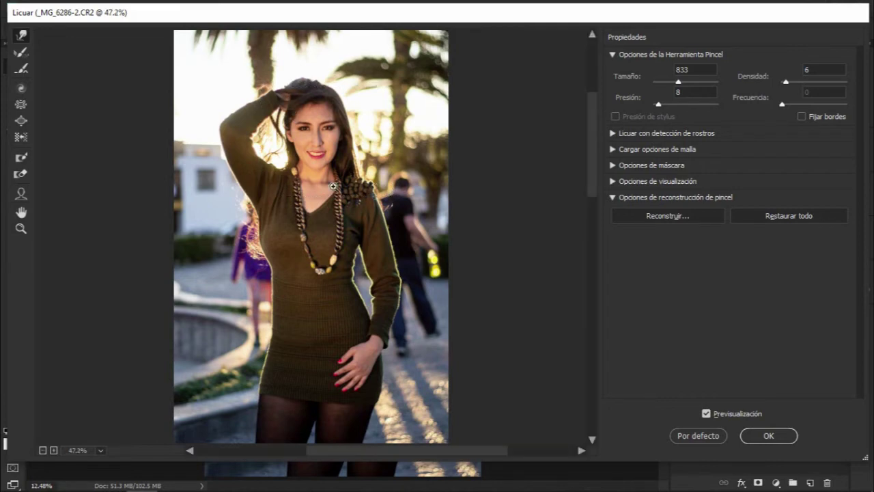
# Shrink the warp brush to 168 and lift the right corner of the mouth slightly.
pyautogui.scroll(5, 334, 107)
pyautogui.moveTo(158, 186); pyautogui.dragTo(151, 187)
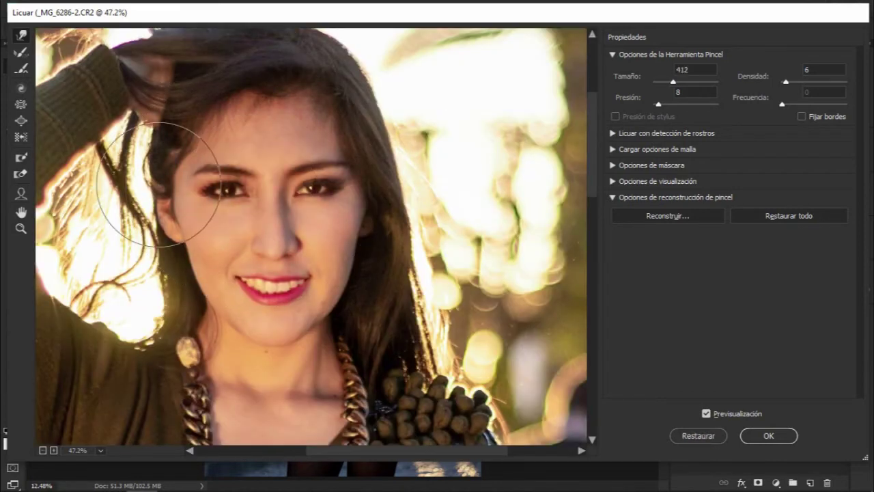
pyautogui.moveTo(190, 209); pyautogui.dragTo(175, 209)
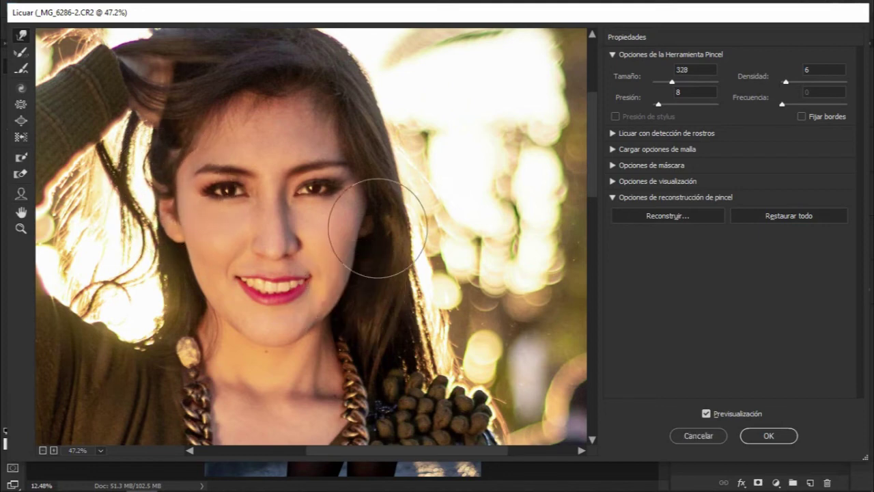
pyautogui.moveTo(375, 209); pyautogui.dragTo(353, 208)
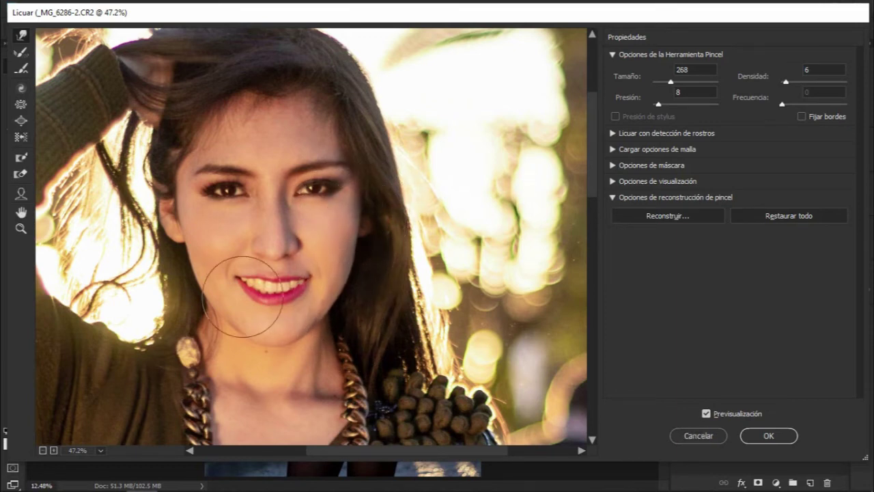
pyautogui.moveTo(277, 282); pyautogui.dragTo(253, 280)
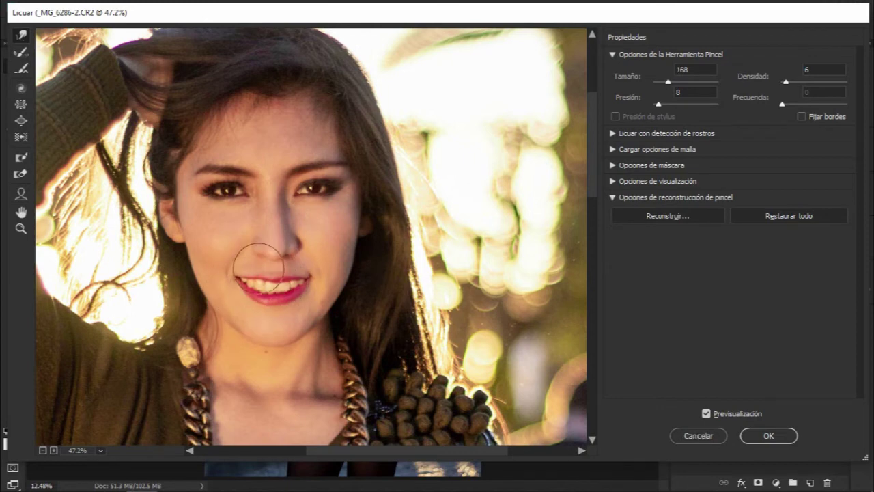
pyautogui.moveTo(332, 299); pyautogui.dragTo(314, 285)
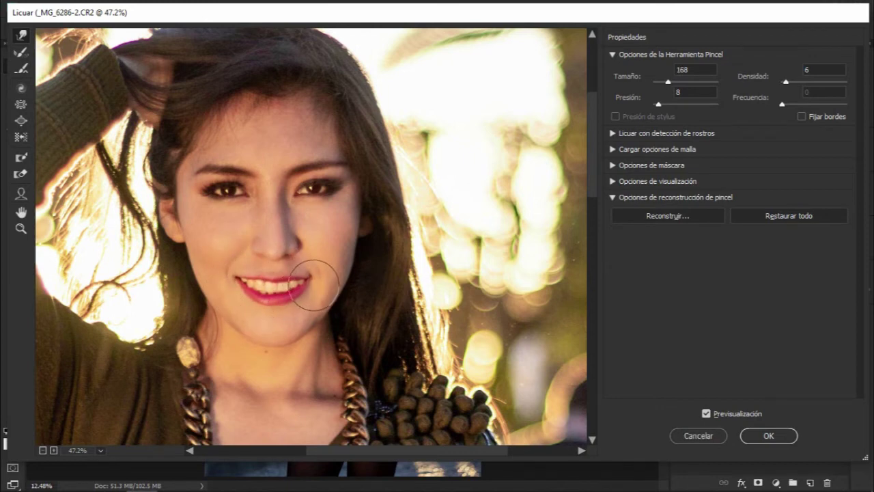
# Zoom out to fit the whole photo and set the warp brush to size 611.
pyautogui.keyDown('alt'); pyautogui.click(360, 283); pyautogui.keyUp('alt')
pyautogui.keyDown('alt'); pyautogui.click(355, 287); pyautogui.keyUp('alt')
pyautogui.moveTo(362, 222)
pyautogui.mouseDown()
pyautogui.moveTo(372, 220)
pyautogui.moveTo(367, 208)
pyautogui.mouseUp()
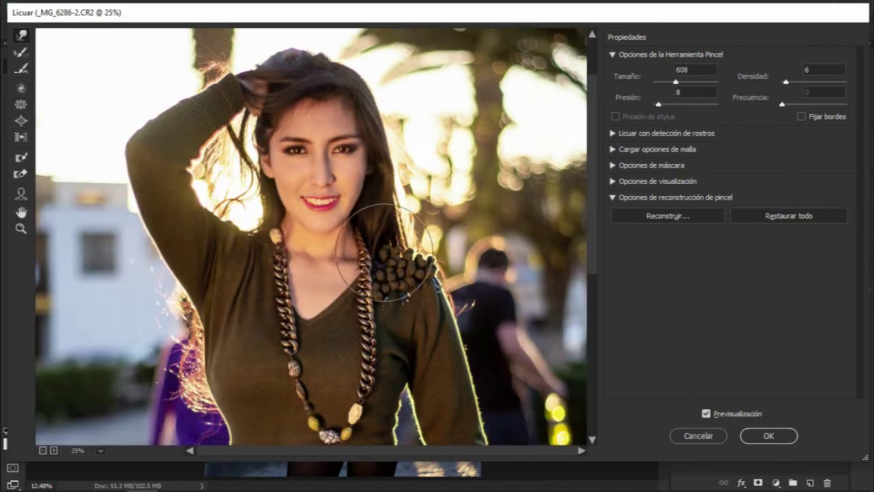
pyautogui.moveTo(262, 183); pyautogui.dragTo(301, 188)
pyautogui.moveTo(265, 138); pyautogui.dragTo(274, 137)
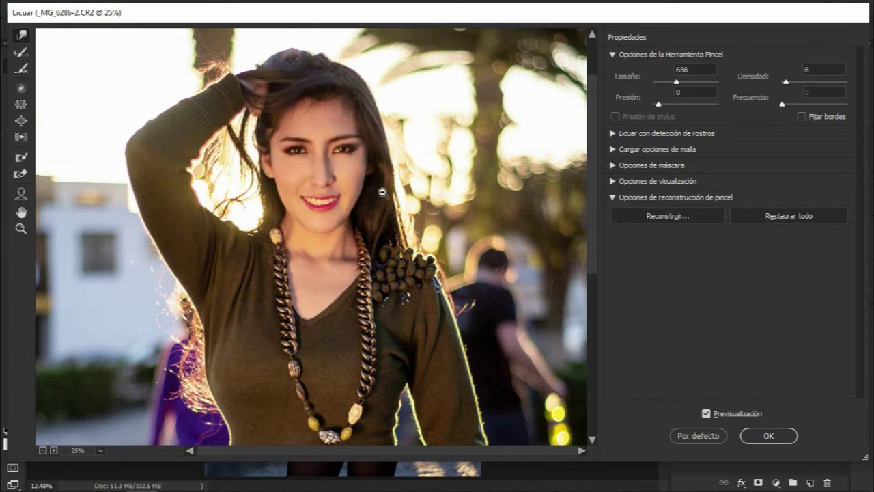
pyautogui.scroll(-4, 379, 195)
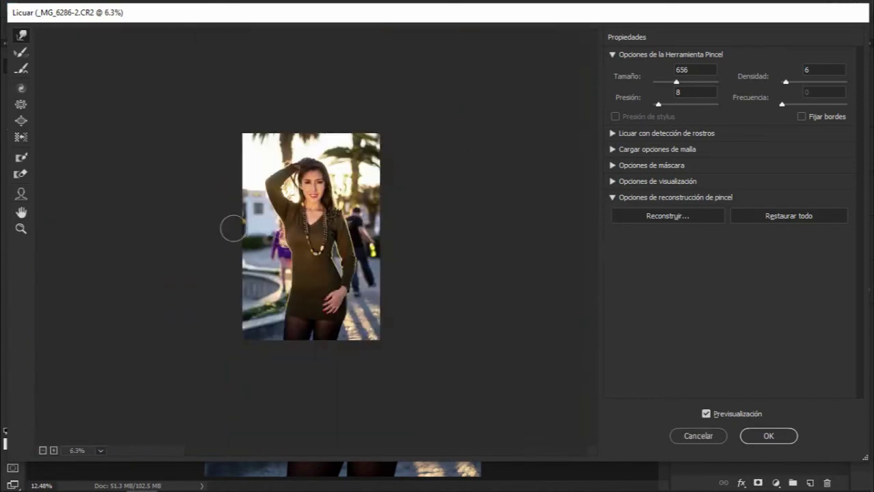
pyautogui.click(100, 452)
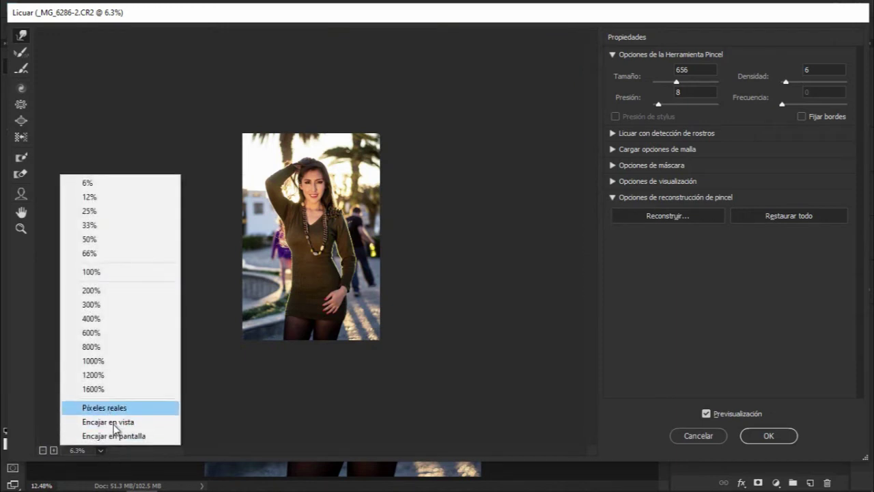
pyautogui.click(115, 436)
pyautogui.moveTo(383, 205)
pyautogui.mouseDown()
pyautogui.moveTo(392, 213)
pyautogui.moveTo(383, 205)
pyautogui.mouseUp()
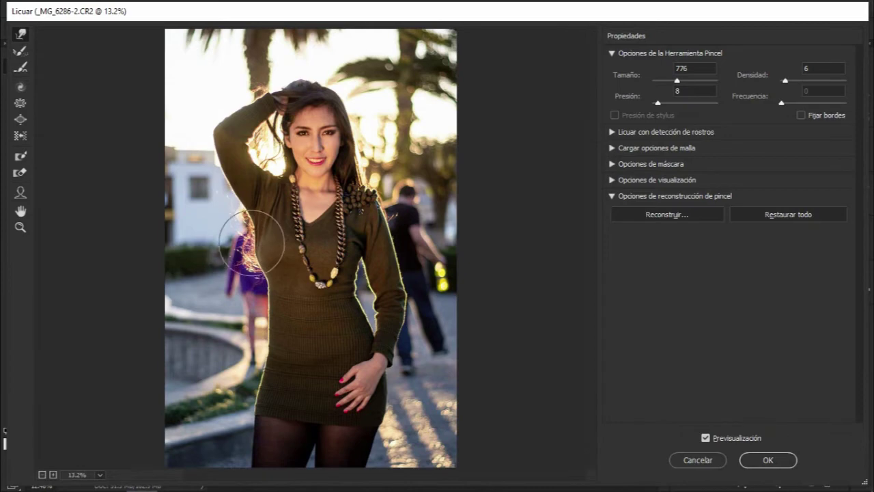
pyautogui.moveTo(351, 312); pyautogui.dragTo(328, 313)
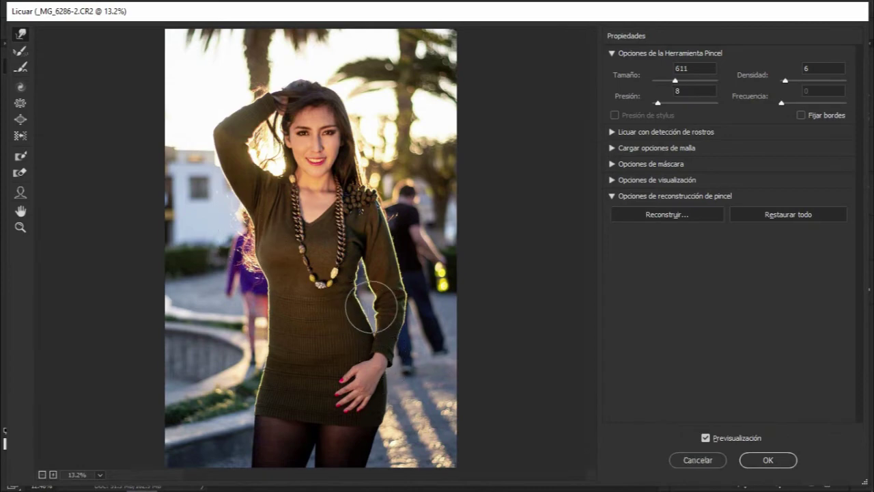
# Toggle Preview repeatedly to compare the liquified waist with the original, leaving it on.
pyautogui.click(706, 438)
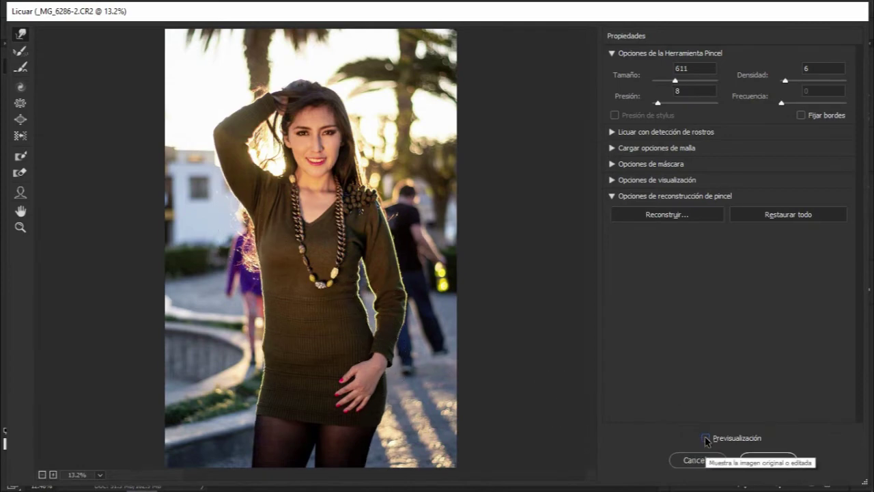
pyautogui.click(706, 438)
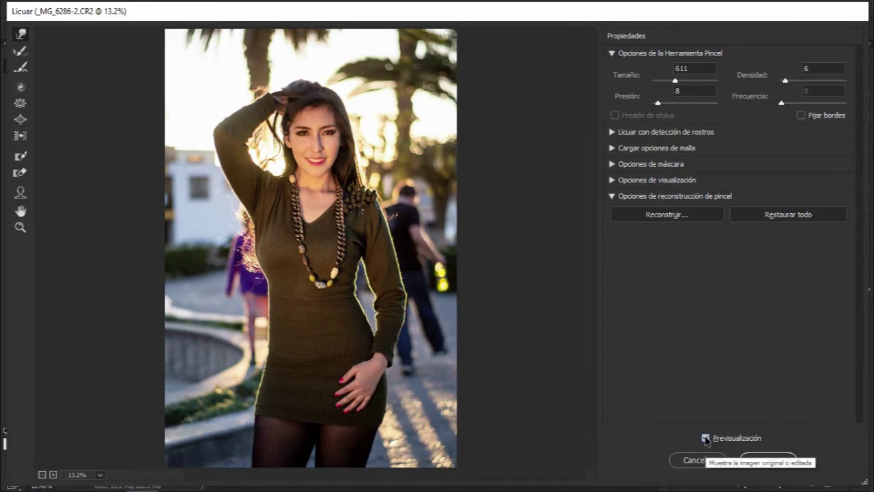
pyautogui.click(706, 437)
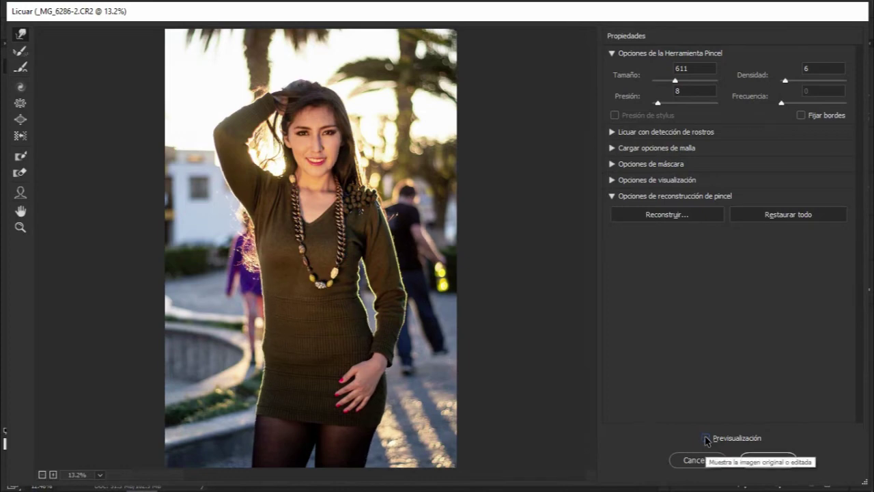
pyautogui.click(706, 438)
pyautogui.click(706, 438)
pyautogui.click(707, 437)
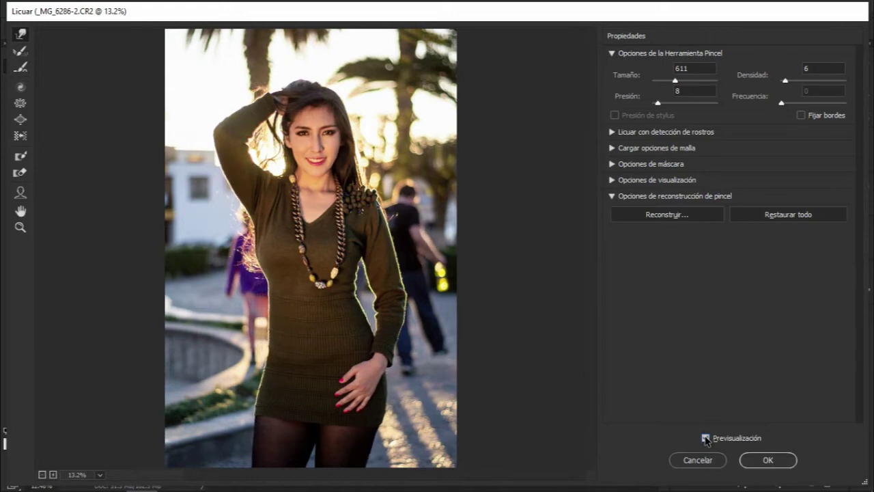
pyautogui.click(707, 438)
pyautogui.click(707, 438)
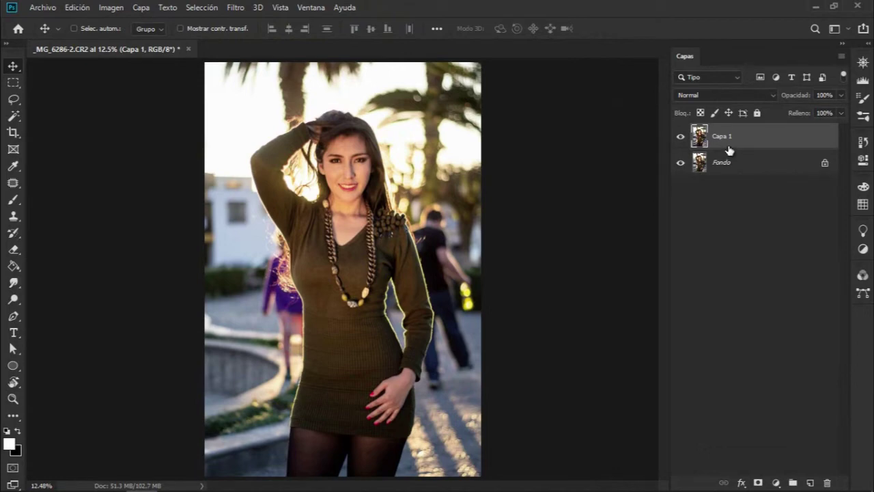
# Duplicate Capa 1, hide the top copy, and rename the copies luz and zombra.
pyautogui.hotkey('ctrl', 'j')
pyautogui.hotkey('ctrl', 'j')
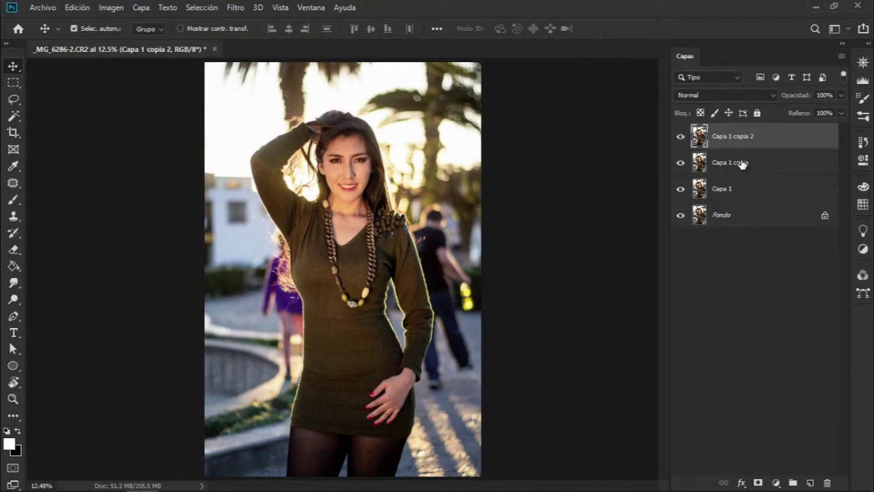
pyautogui.click(681, 136)
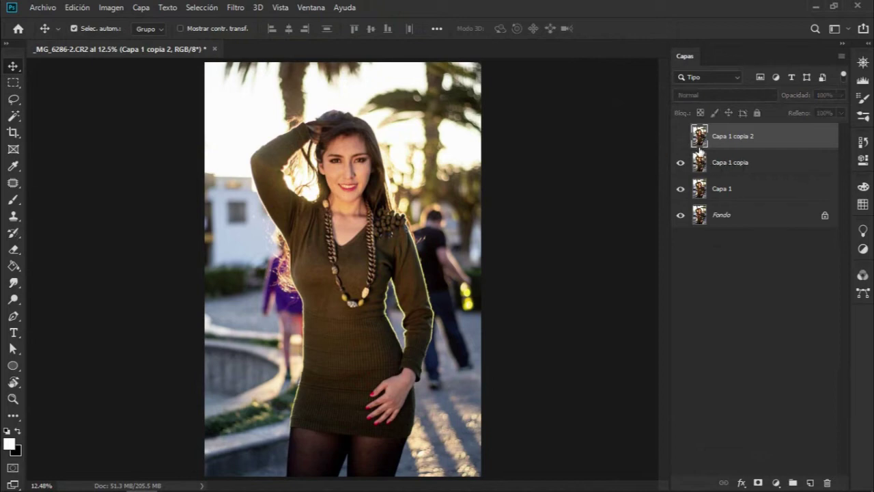
pyautogui.doubleClick(728, 165)
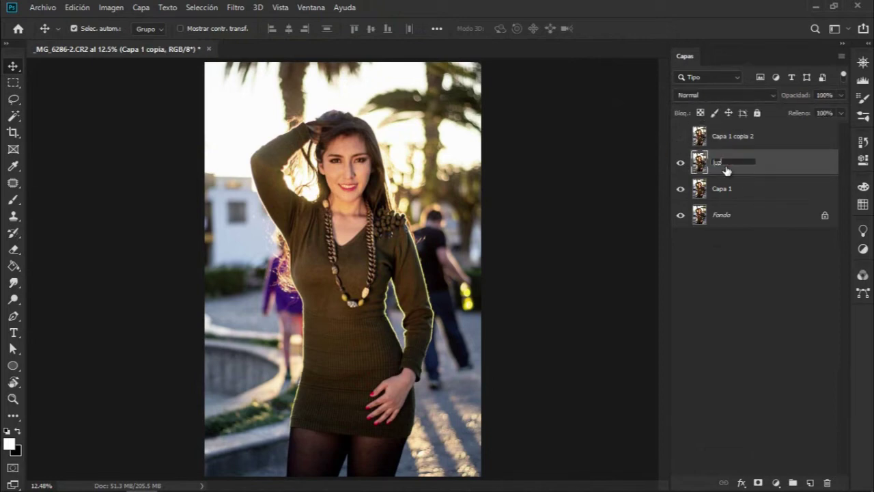
pyautogui.press('Return')
pyautogui.doubleClick(721, 139)
pyautogui.write('zombra')
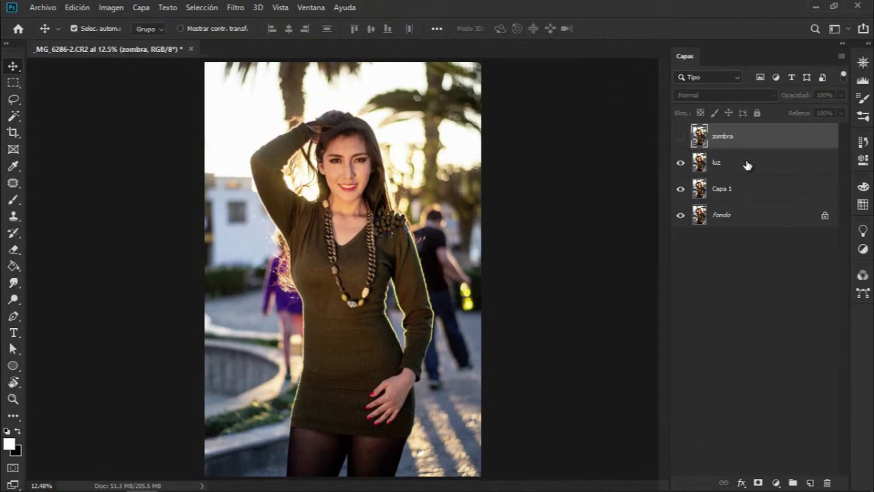
# Set the luz layer to Trama (Screen) blending, then open and close its Blending Options.
pyautogui.click(747, 165)
pyautogui.click(723, 94)
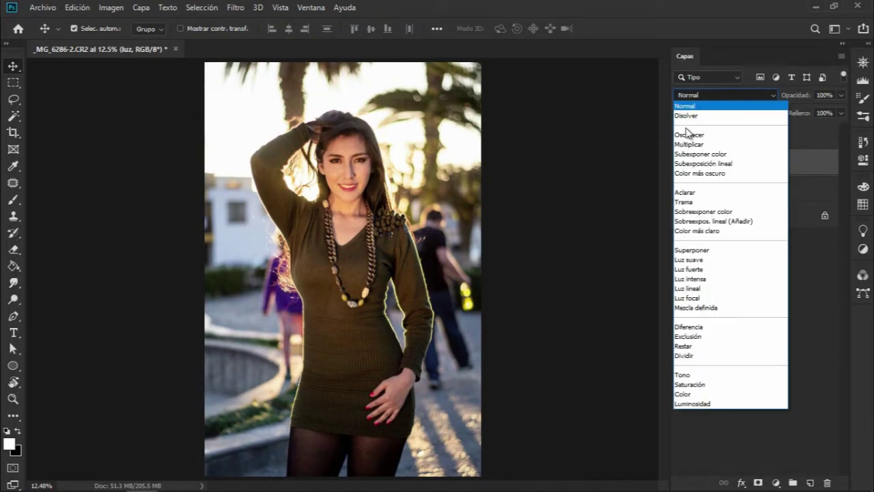
pyautogui.click(683, 202)
pyautogui.rightClick(731, 176)
pyautogui.click(581, 20)
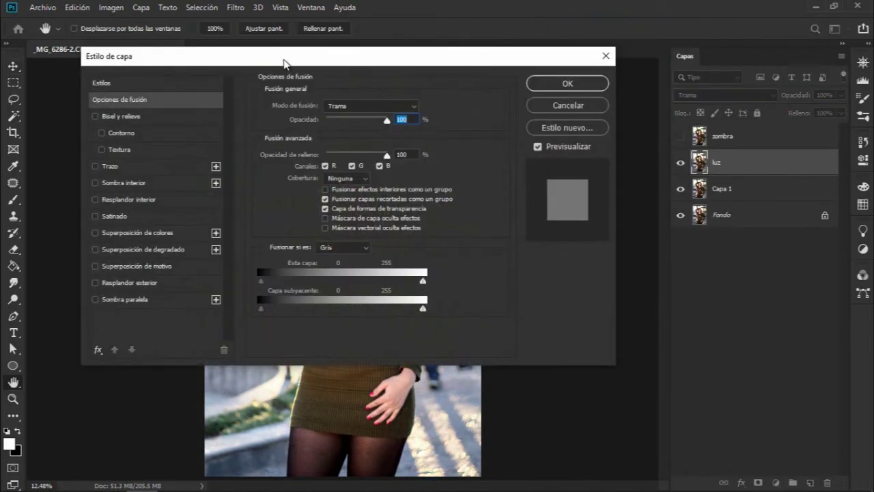
pyautogui.moveTo(273, 58); pyautogui.dragTo(614, 115)
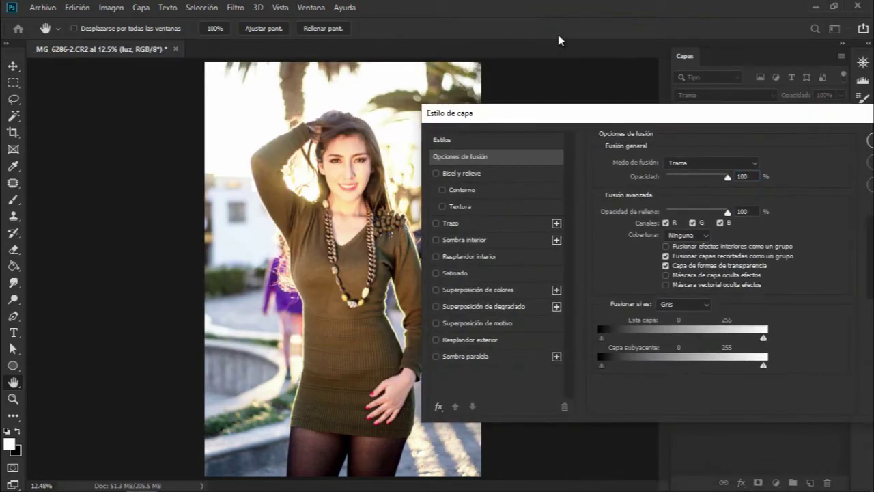
pyautogui.moveTo(703, 115); pyautogui.dragTo(478, 111)
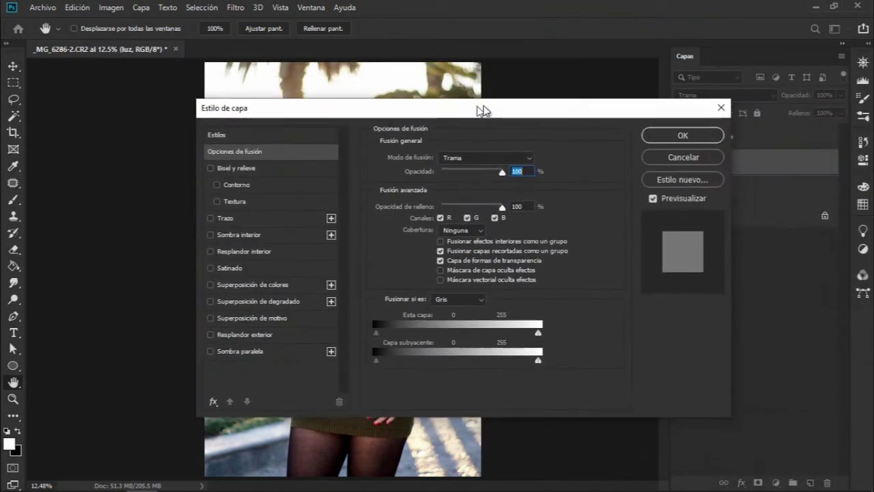
pyautogui.click(683, 158)
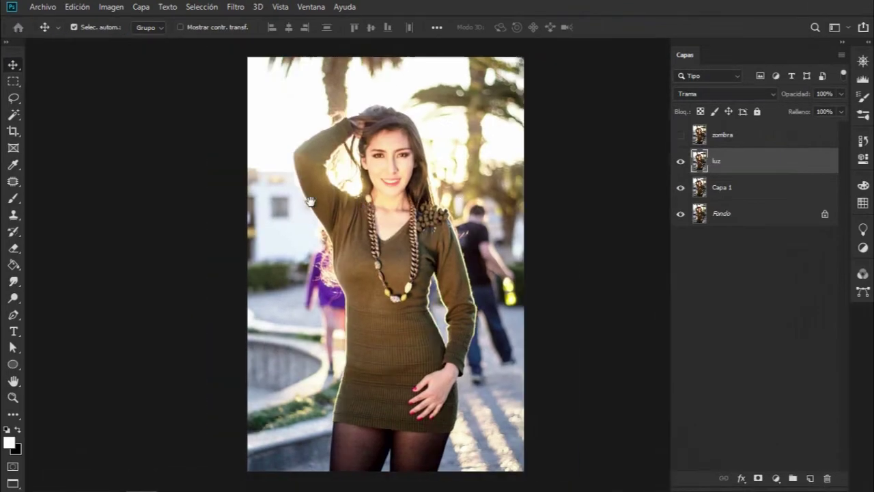
# Pan the photo left and reopen luz's Blending Options with the dialog moved aside.
pyautogui.moveTo(383, 203); pyautogui.dragTo(205, 202)
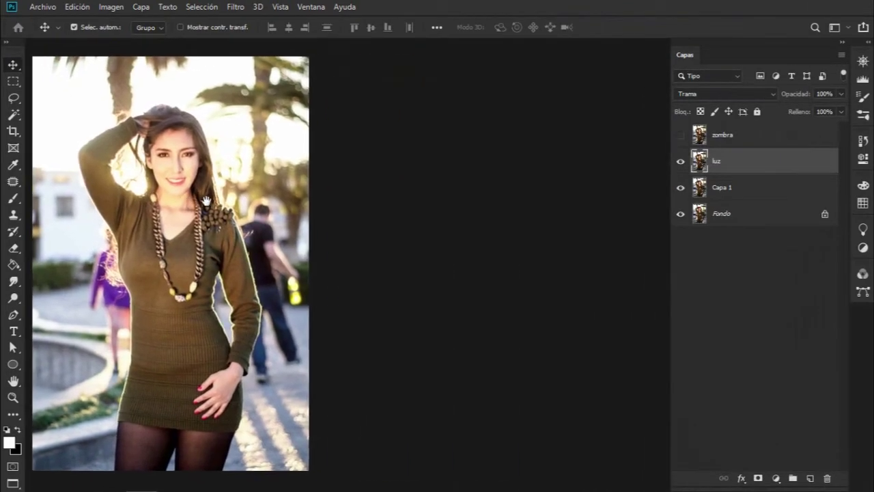
pyautogui.rightClick(745, 162)
pyautogui.click(523, 156)
pyautogui.press('space')
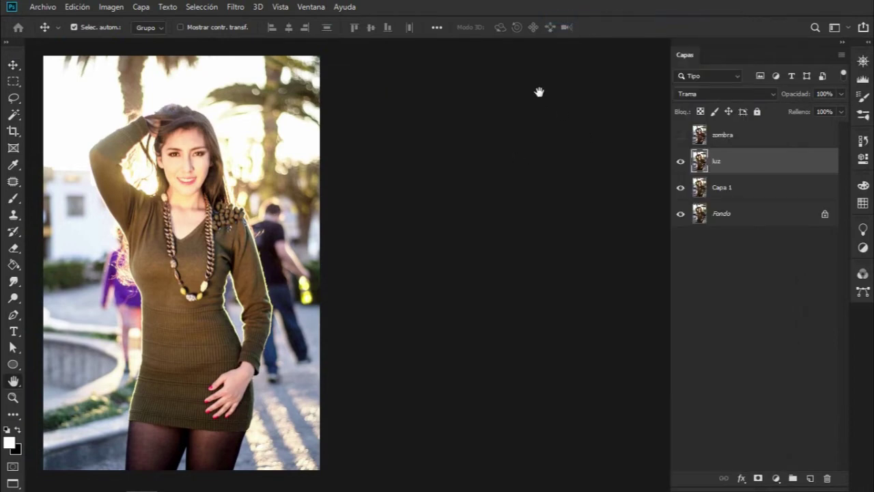
pyautogui.moveTo(521, 115); pyautogui.dragTo(623, 140)
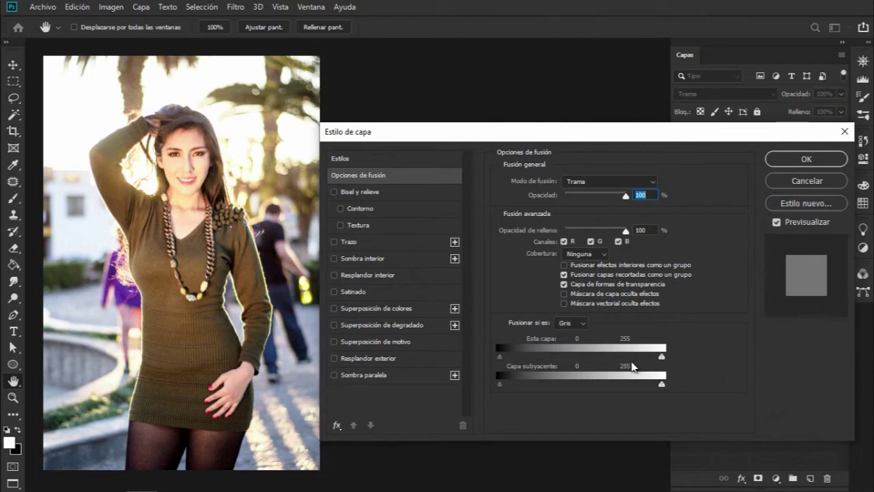
# Split luz's This Layer black slider at 145/202, confirm, and add a white layer mask.
pyautogui.moveTo(501, 356); pyautogui.dragTo(602, 356)
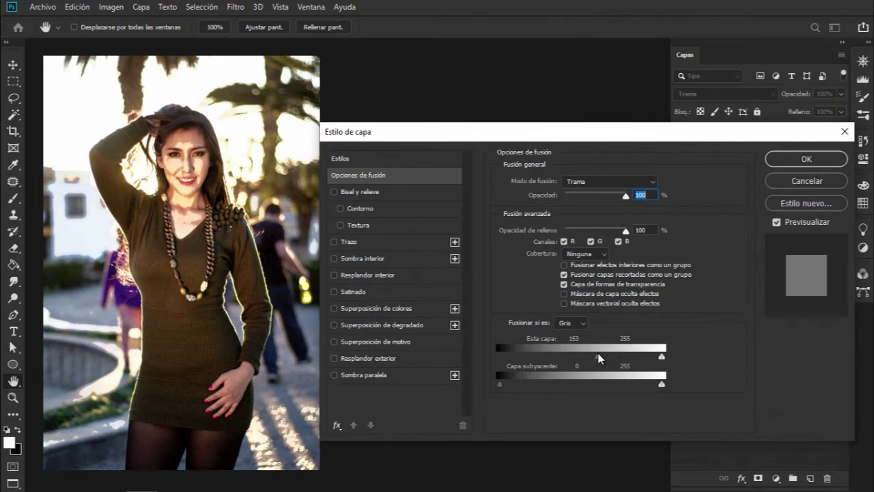
pyautogui.moveTo(595, 353)
pyautogui.mouseDown()
pyautogui.moveTo(532, 357)
pyautogui.moveTo(603, 356)
pyautogui.mouseUp()
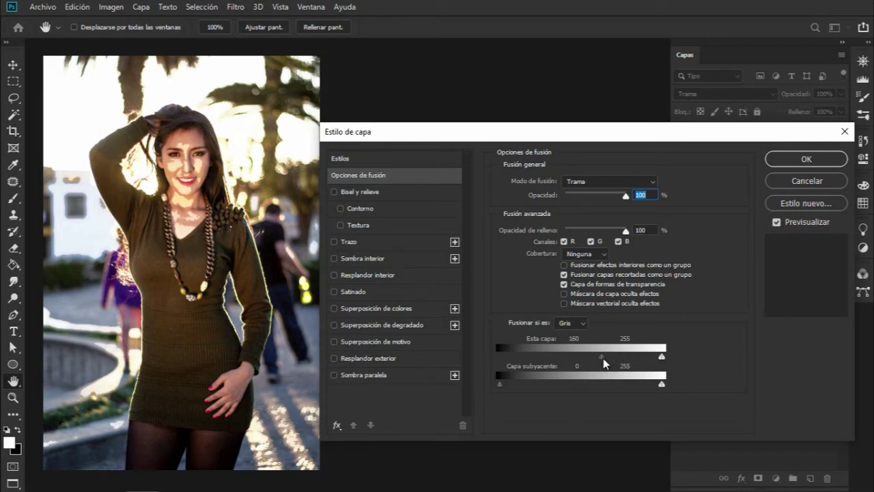
pyautogui.moveTo(601, 356)
pyautogui.mouseDown()
pyautogui.moveTo(533, 359)
pyautogui.moveTo(630, 362)
pyautogui.mouseUp()
pyautogui.press('alt')
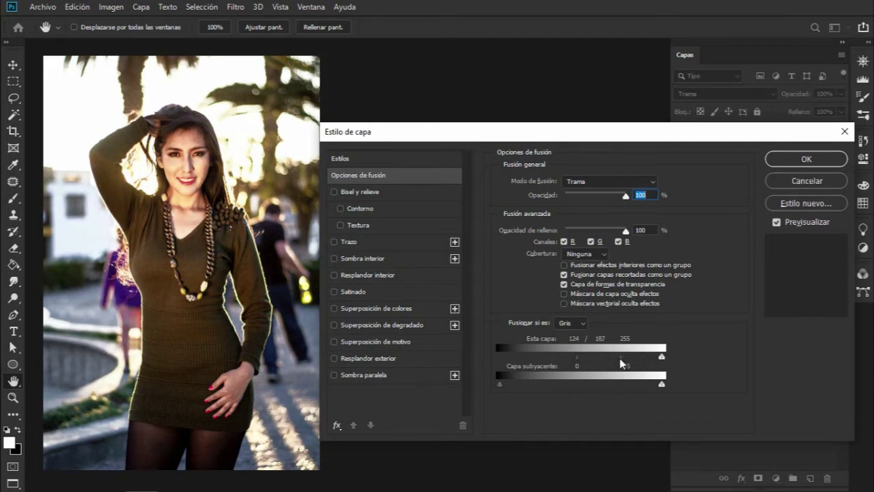
pyautogui.moveTo(578, 357); pyautogui.dragTo(593, 357)
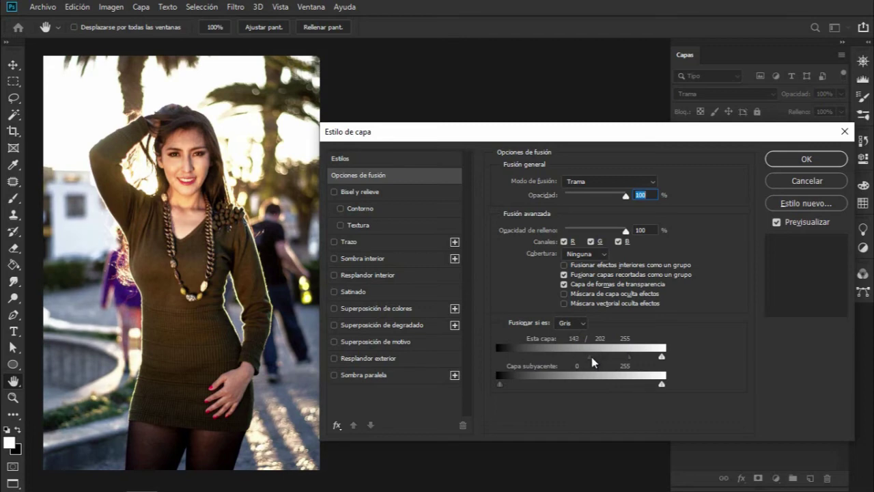
pyautogui.click(803, 159)
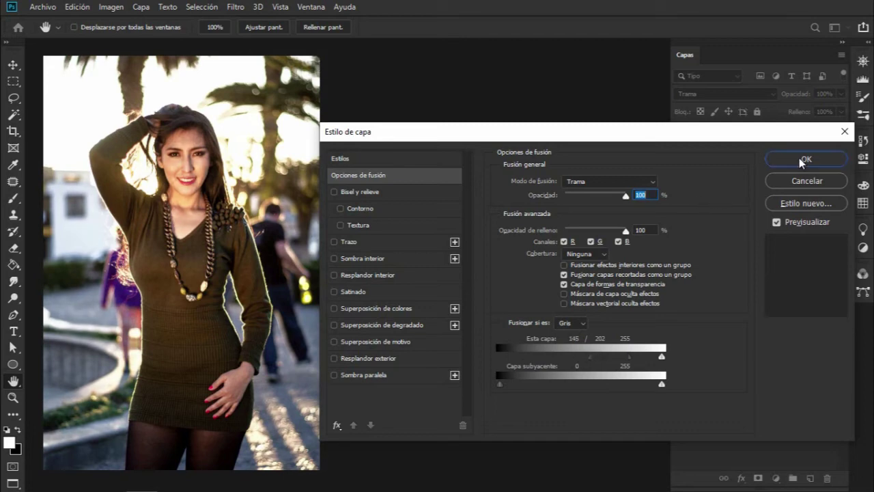
pyautogui.click(758, 478)
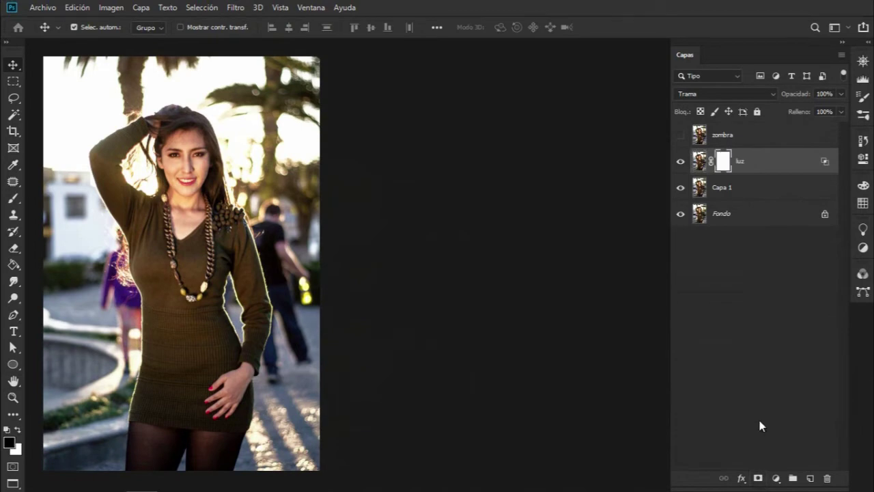
# Apply Image the combined photo into luz's mask in Multiplicar mode, then show and select zombra.
pyautogui.click(109, 9)
pyautogui.click(130, 196)
pyautogui.click(786, 161)
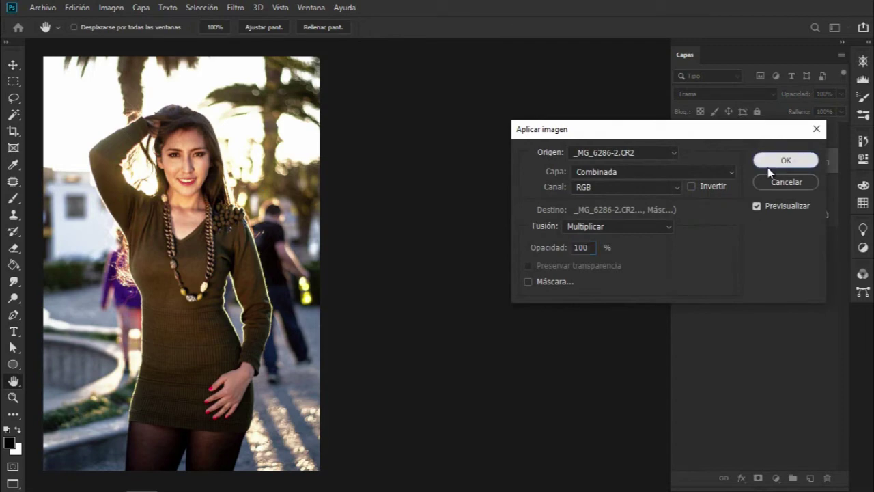
pyautogui.click(683, 136)
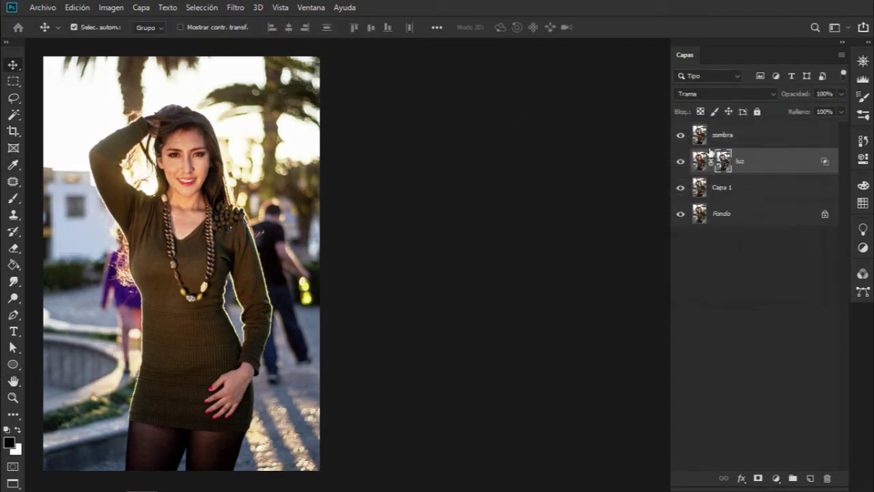
pyautogui.click(758, 139)
pyautogui.press('x')
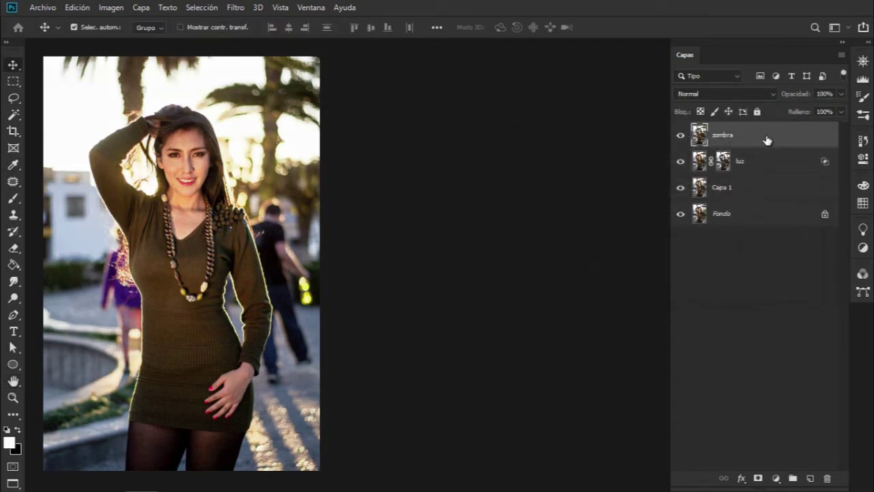
# Rename zombra to Sombra and set it to Multiplicar blending.
pyautogui.doubleClick(722, 137)
pyautogui.press('Return')
pyautogui.click(752, 93)
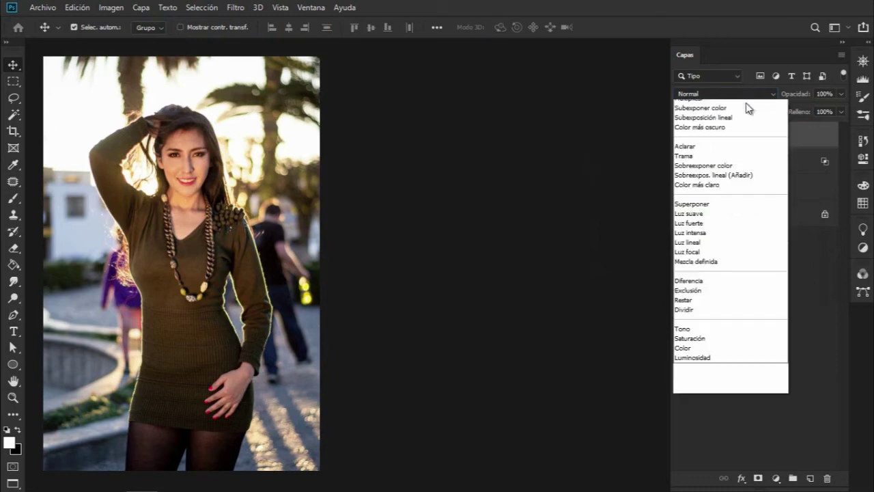
pyautogui.click(723, 145)
pyautogui.rightClick(754, 141)
pyautogui.click(621, 21)
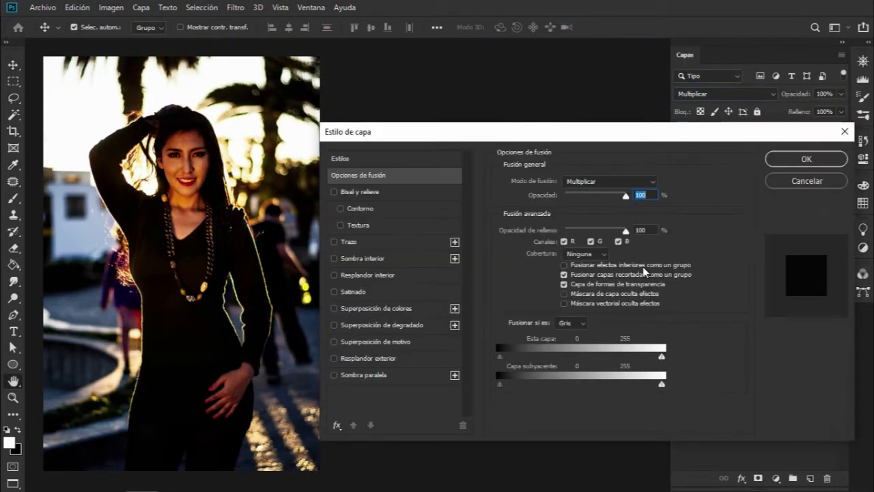
pyautogui.moveTo(508, 142)
pyautogui.mouseDown()
pyautogui.moveTo(572, 147)
pyautogui.moveTo(528, 143)
pyautogui.mouseUp()
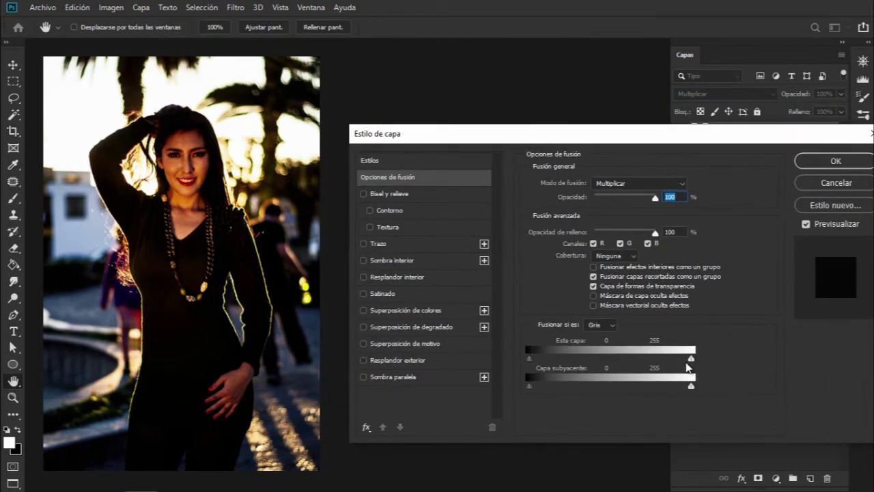
# Split Sombra's This Layer white slider around 0/125 to fade the darkening out of highlights.
pyautogui.moveTo(692, 362); pyautogui.dragTo(622, 366)
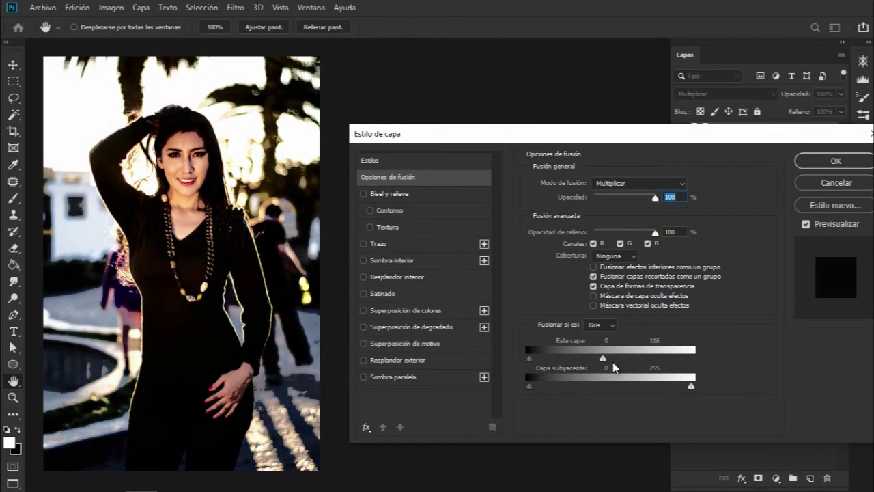
pyautogui.moveTo(623, 366); pyautogui.dragTo(626, 368)
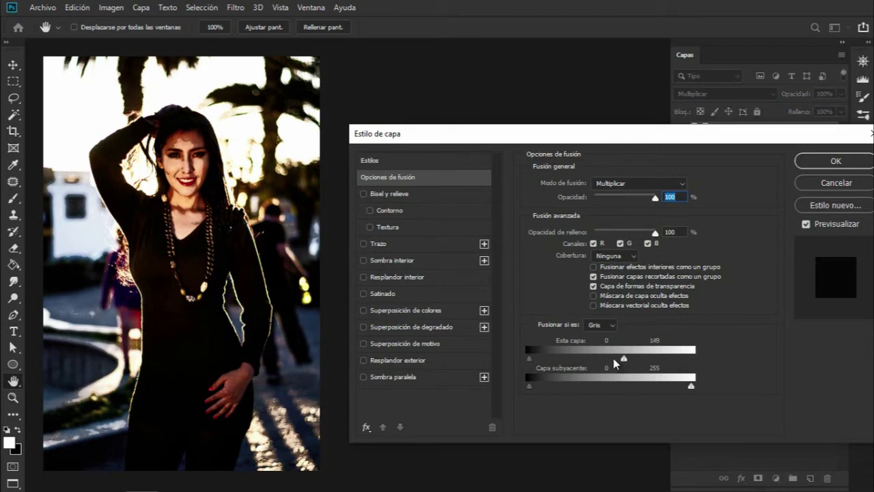
pyautogui.press('alt')
pyautogui.moveTo(624, 358); pyautogui.dragTo(573, 359)
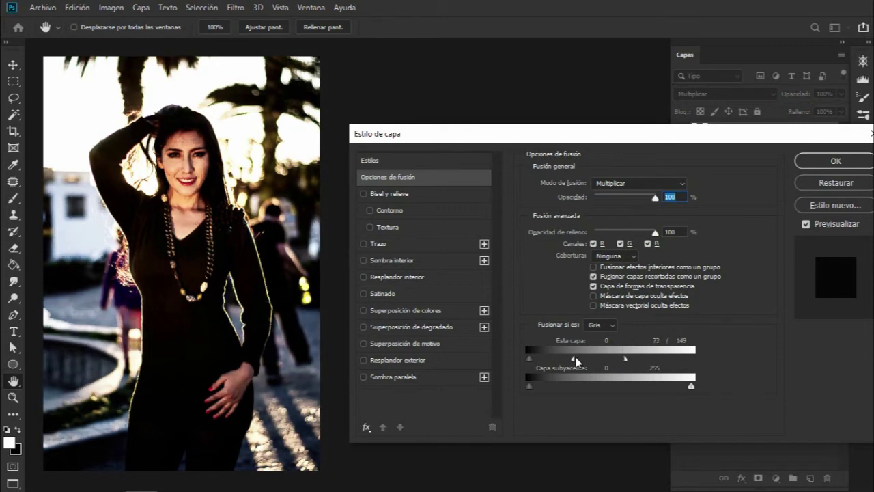
pyautogui.moveTo(574, 358); pyautogui.dragTo(522, 359)
pyautogui.moveTo(626, 359); pyautogui.dragTo(609, 358)
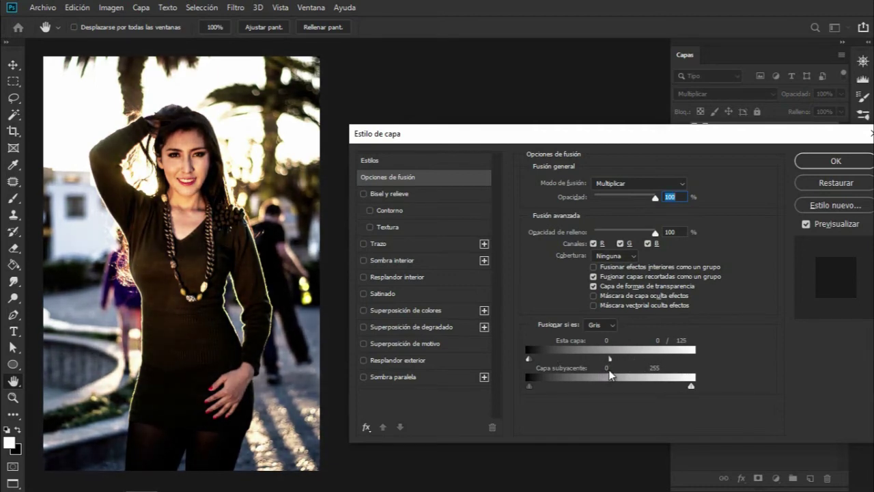
pyautogui.click(828, 161)
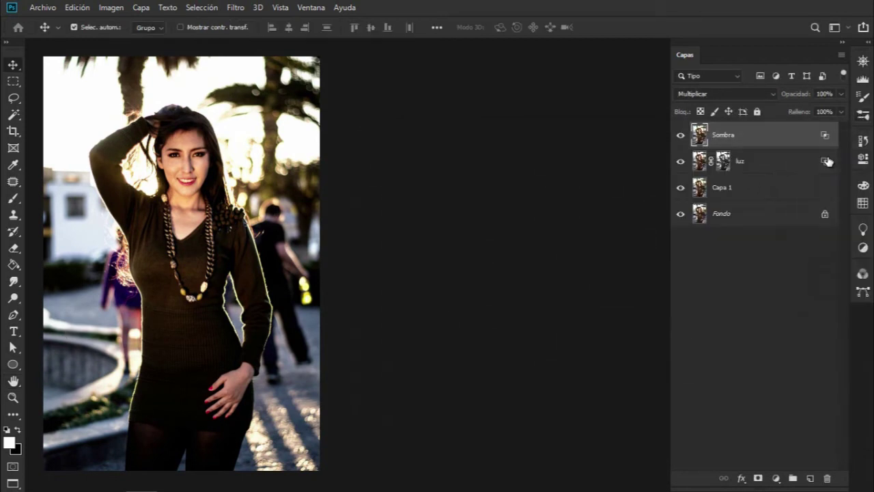
# Add a mask to Sombra filled with an inverted copy of the photo using Apply Image.
pyautogui.click(759, 479)
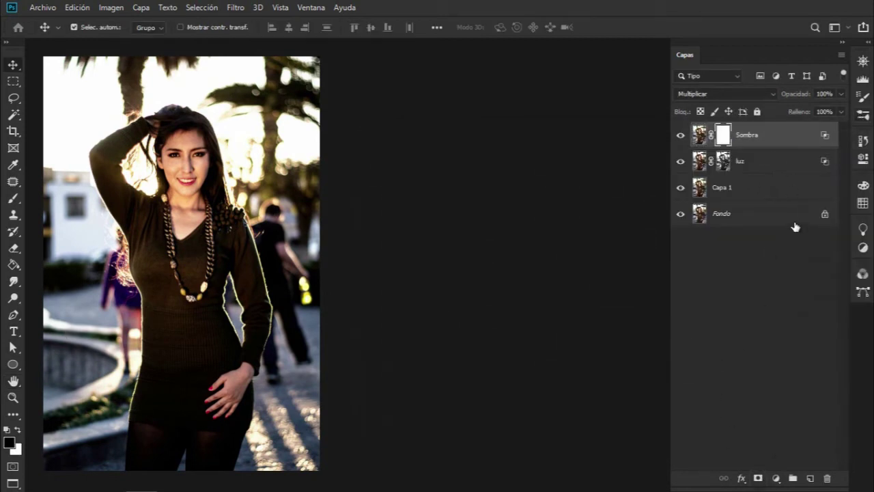
pyautogui.click(113, 8)
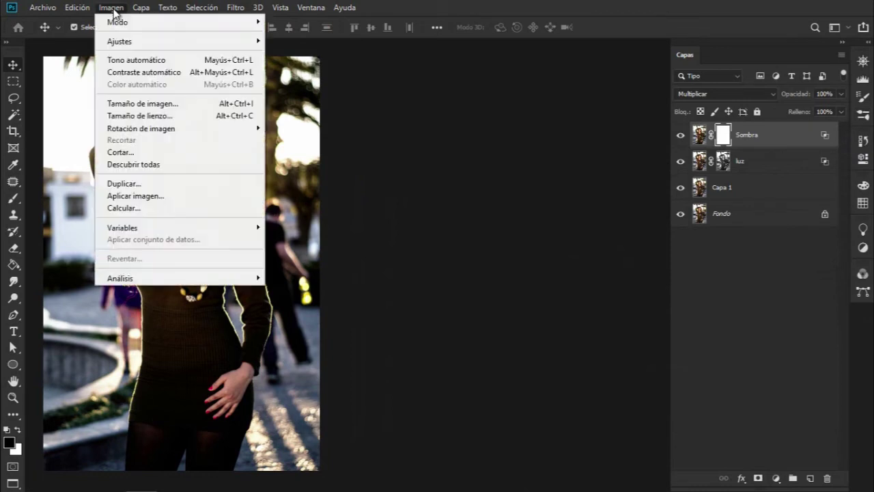
pyautogui.click(146, 197)
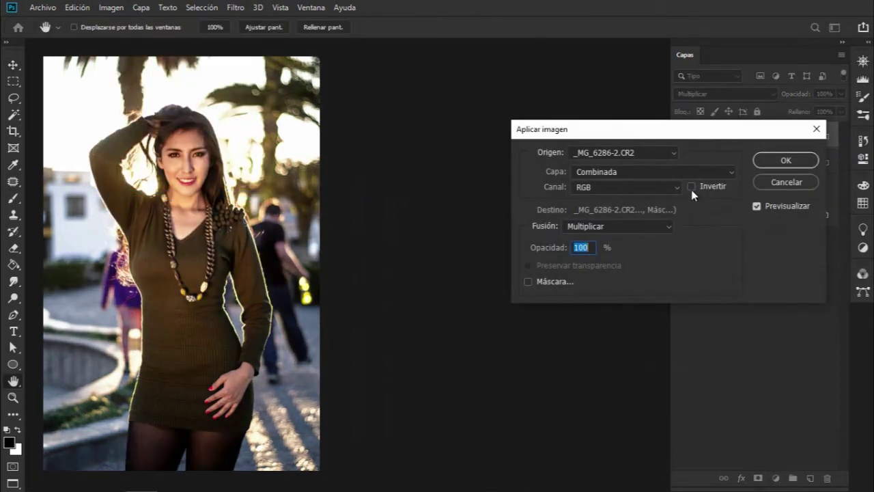
pyautogui.click(692, 187)
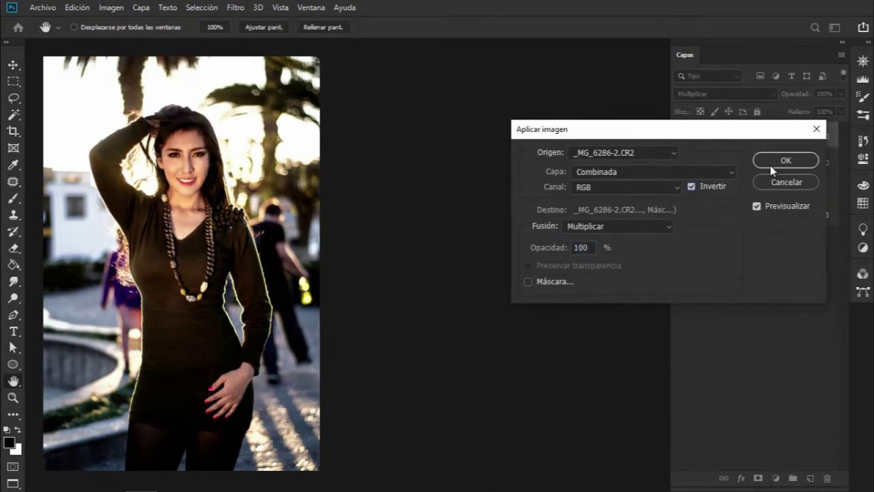
pyautogui.click(776, 161)
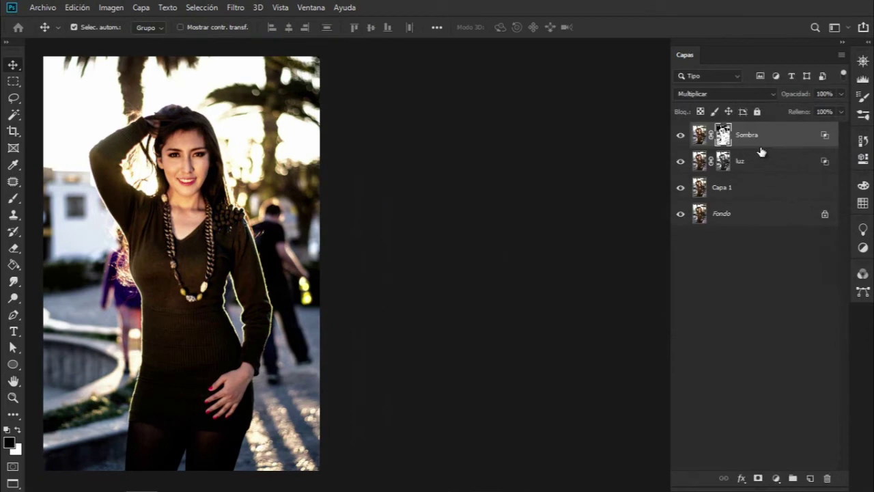
# Toggle Sombra off and on to compare, then group it with luz as Grupo 1.
pyautogui.click(681, 135)
pyautogui.click(680, 135)
pyautogui.keyDown('shift'); pyautogui.click(764, 163); pyautogui.keyUp('shift')
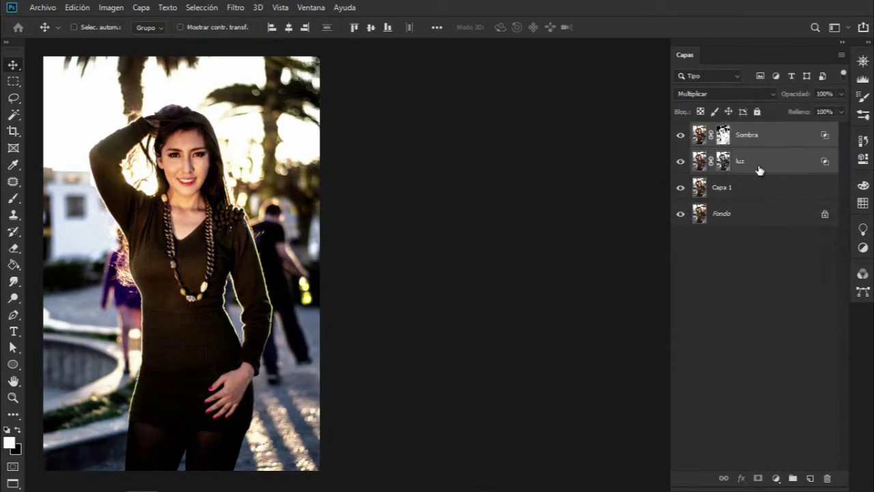
pyautogui.hotkey('ctrl', 'g')
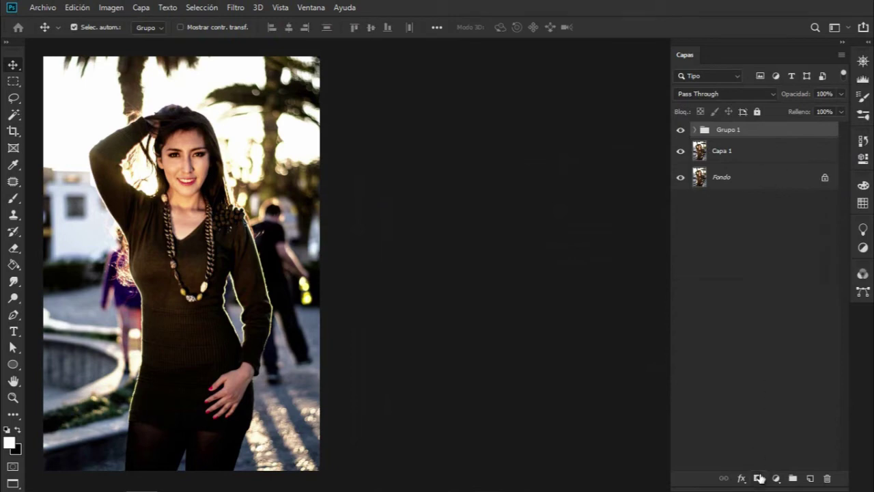
# Add a mask to Grupo 1 and fill it with the photo using Apply Image.
pyautogui.click(759, 478)
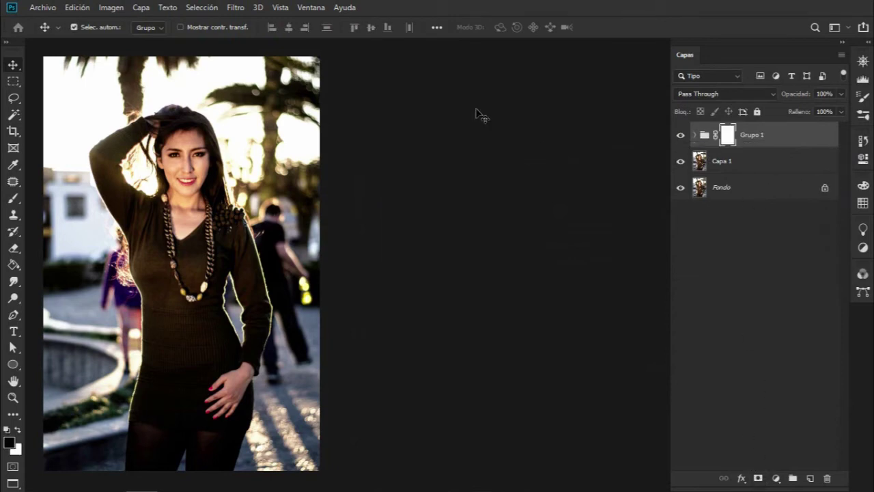
pyautogui.click(113, 7)
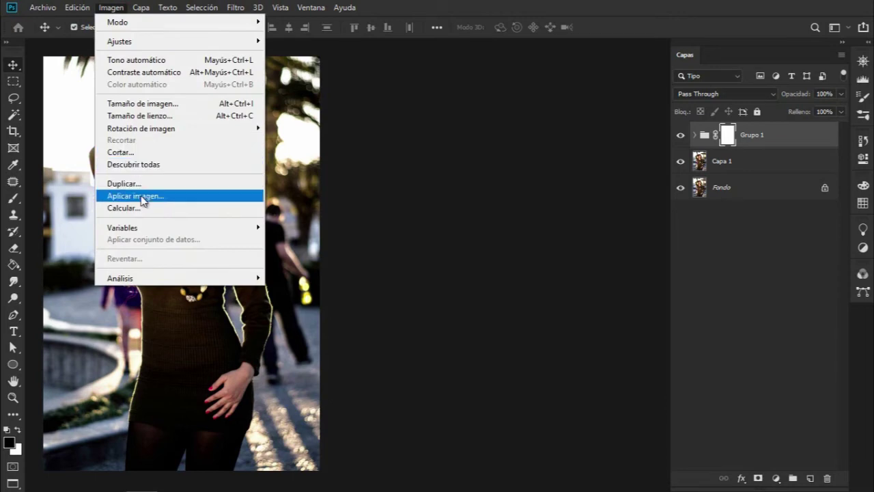
pyautogui.click(143, 196)
pyautogui.click(691, 188)
pyautogui.click(785, 160)
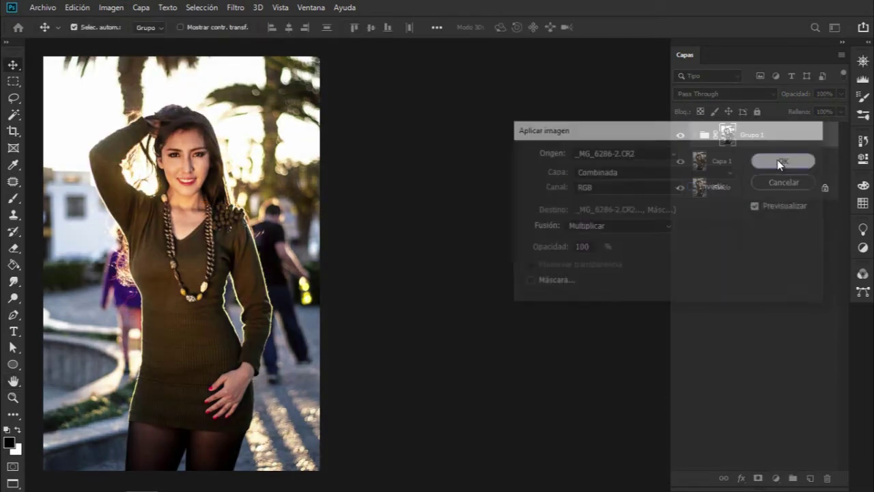
# Hide and show Grupo 1 twice to compare before and after.
pyautogui.click(681, 135)
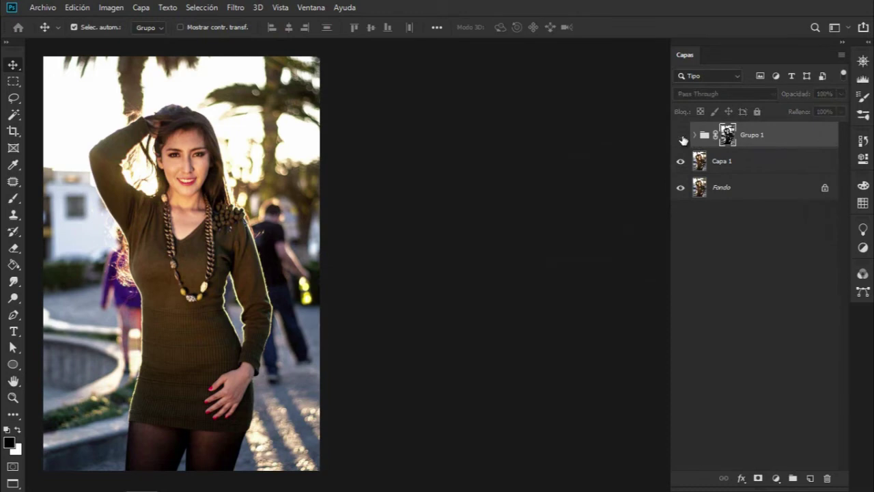
pyautogui.click(681, 137)
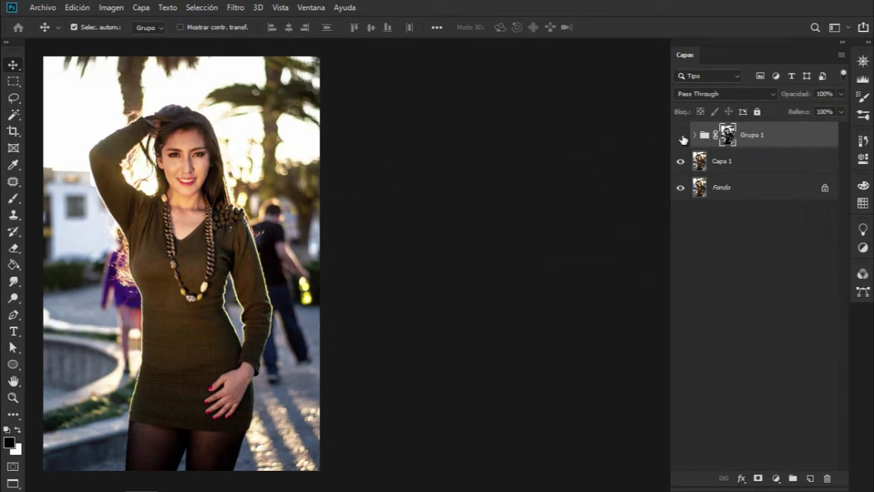
pyautogui.click(682, 137)
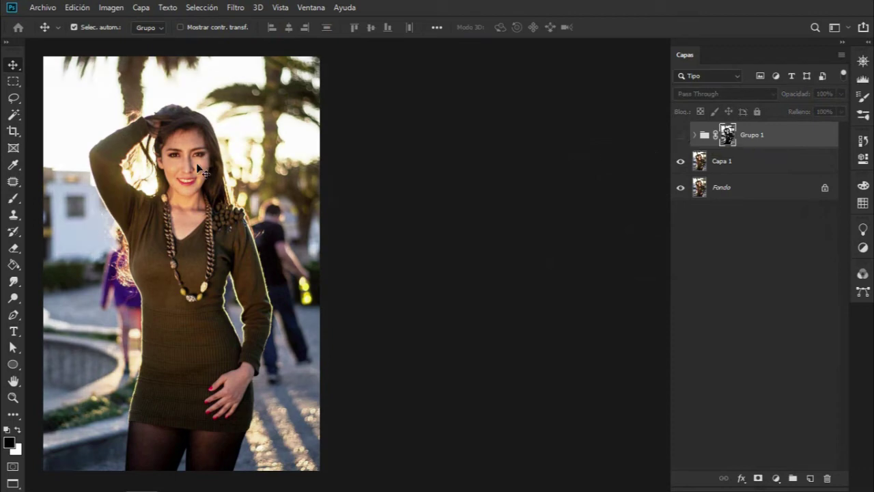
pyautogui.click(682, 137)
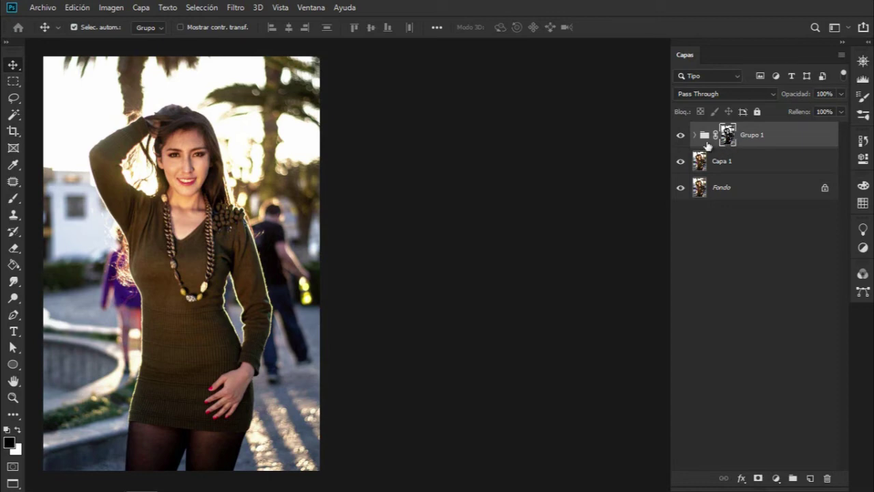
pyautogui.click(13, 198)
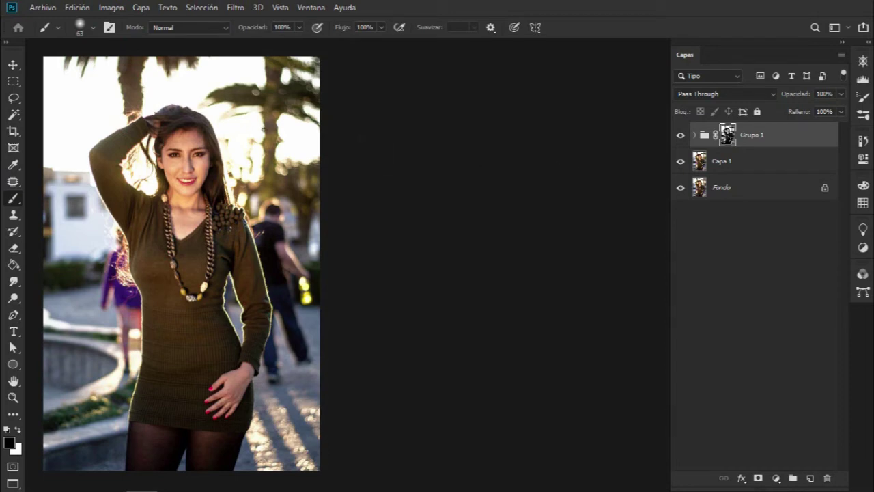
pyautogui.moveTo(264, 155); pyautogui.dragTo(270, 156)
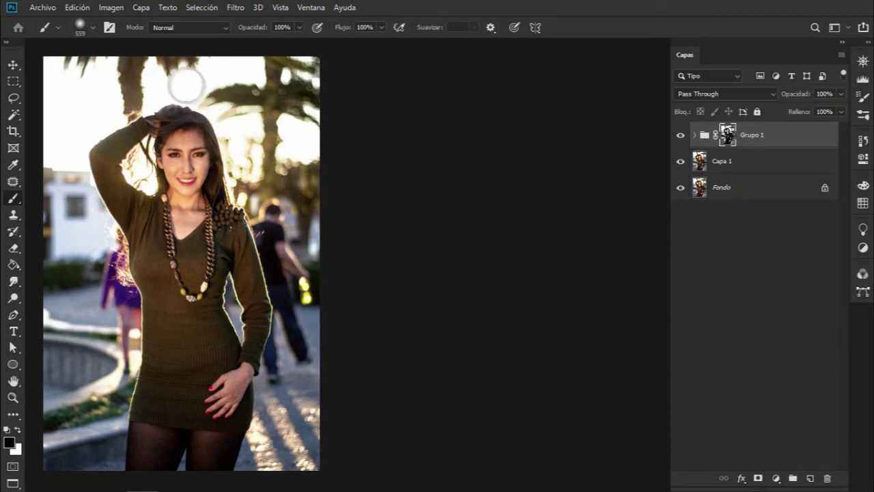
pyautogui.moveTo(114, 111); pyautogui.dragTo(129, 106)
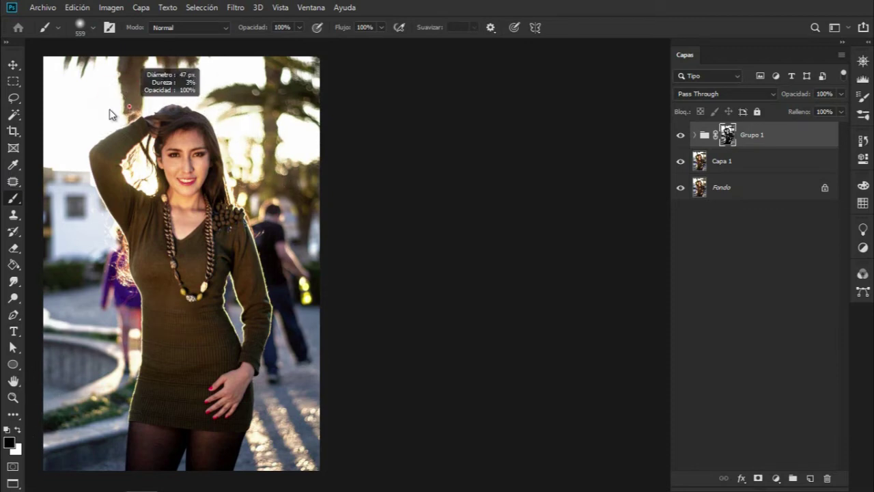
pyautogui.moveTo(130, 160); pyautogui.dragTo(141, 165)
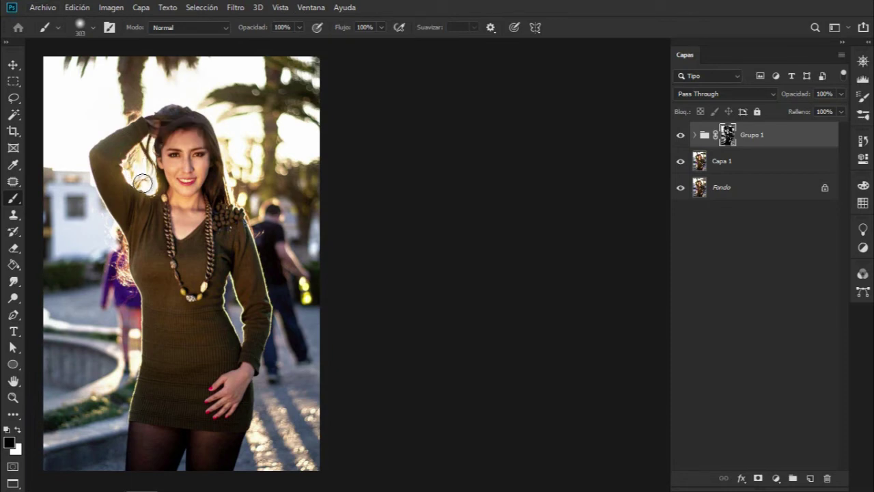
pyautogui.moveTo(73, 136); pyautogui.dragTo(84, 97)
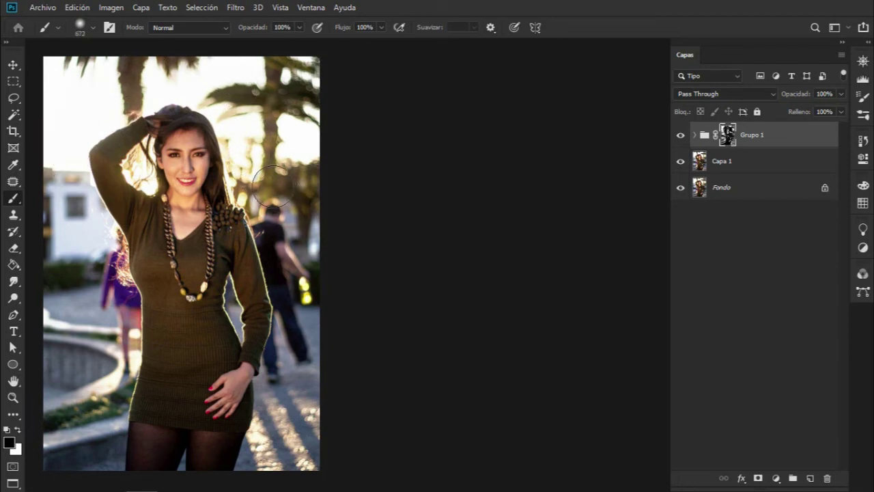
pyautogui.press('v')
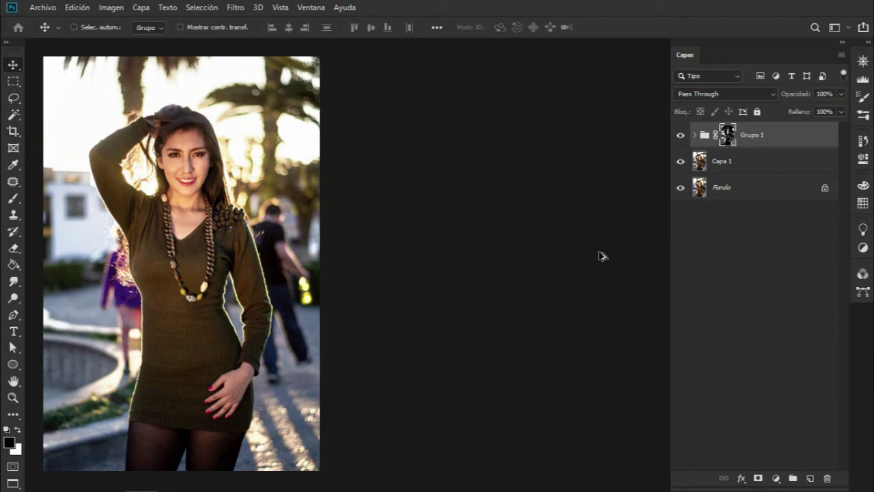
pyautogui.hotkey('ctrl', 'alt', 'shift', 'e')
pyautogui.press('x')
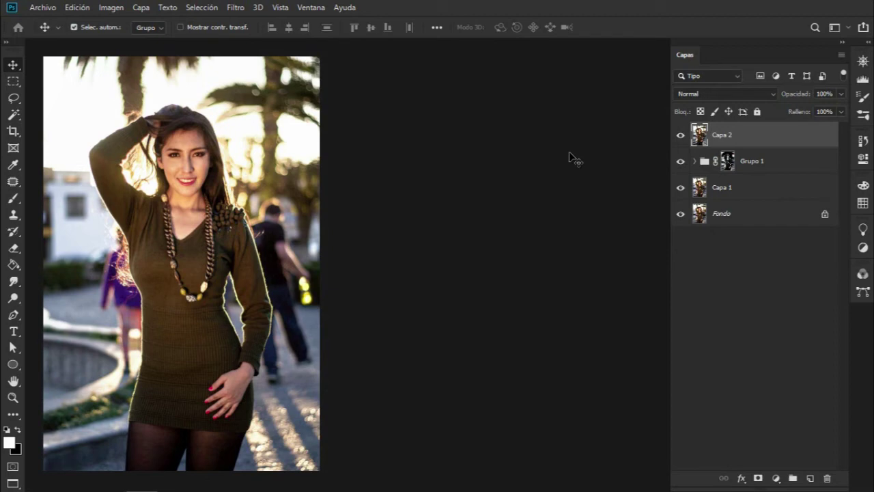
# Discard the merged copy layer and fill a new layer, Capa 2, with solid black.
pyautogui.press('Delete')
pyautogui.press('x')
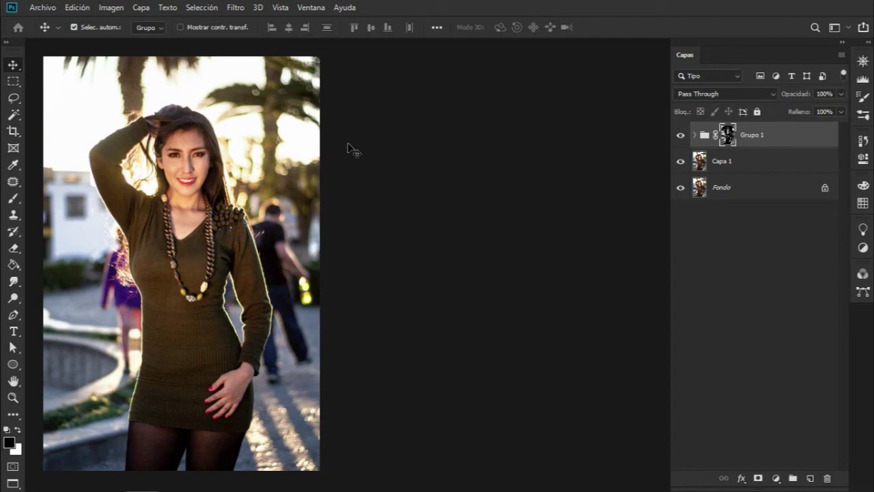
pyautogui.click(811, 478)
pyautogui.press('x')
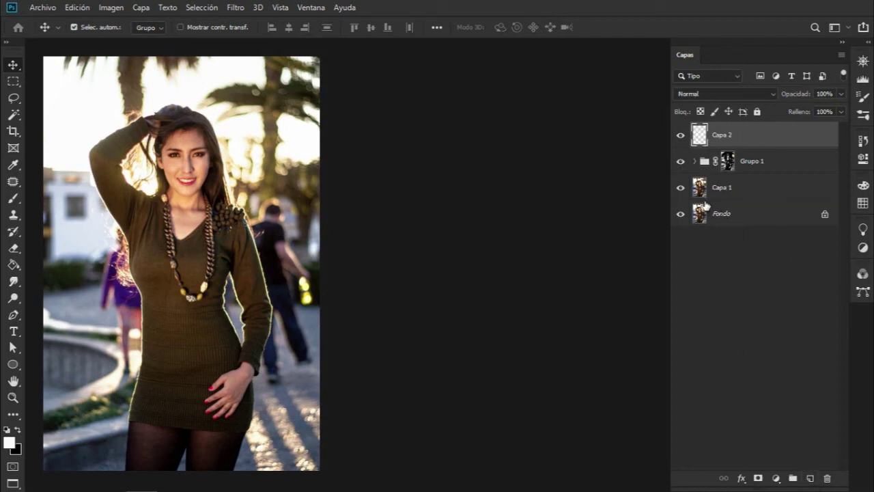
pyautogui.click(15, 267)
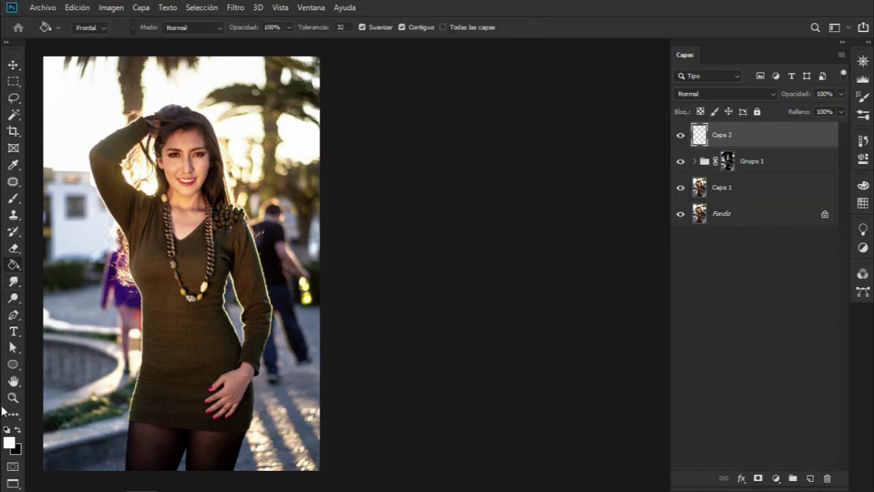
pyautogui.click(19, 431)
pyautogui.click(172, 257)
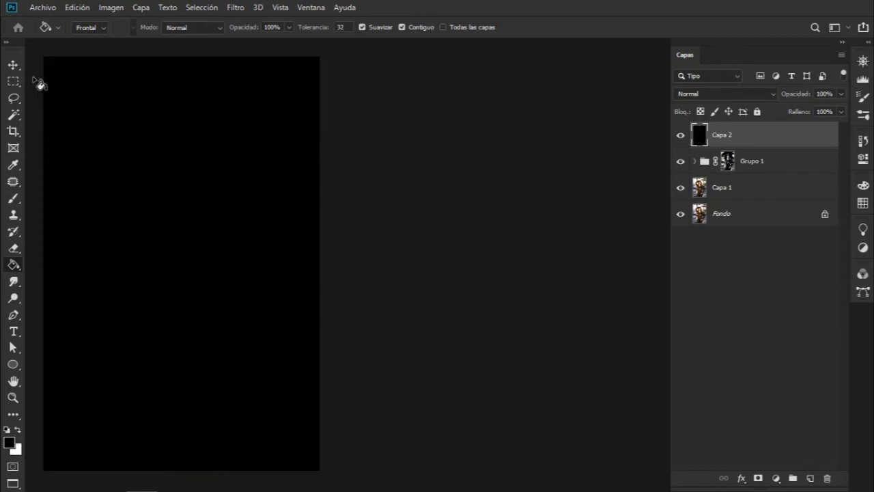
pyautogui.click(13, 66)
pyautogui.click(235, 8)
pyautogui.moveTo(254, 214)
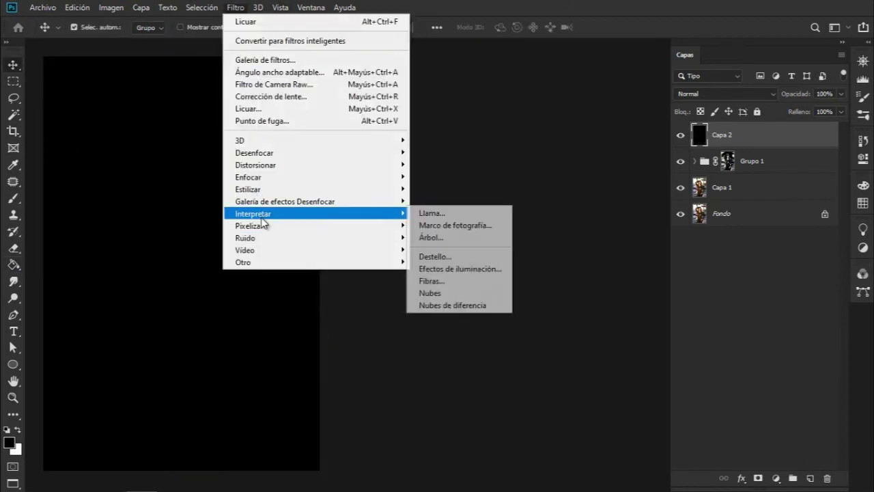
# Render a Prime 35 mm lens flare centred upper-middle on Capa 2 and blend it as Trama.
pyautogui.click(437, 257)
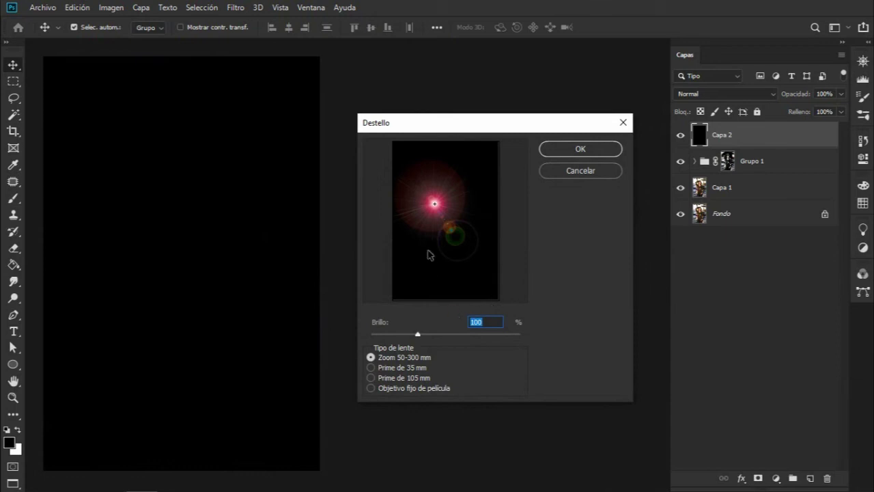
pyautogui.moveTo(434, 203); pyautogui.dragTo(477, 168)
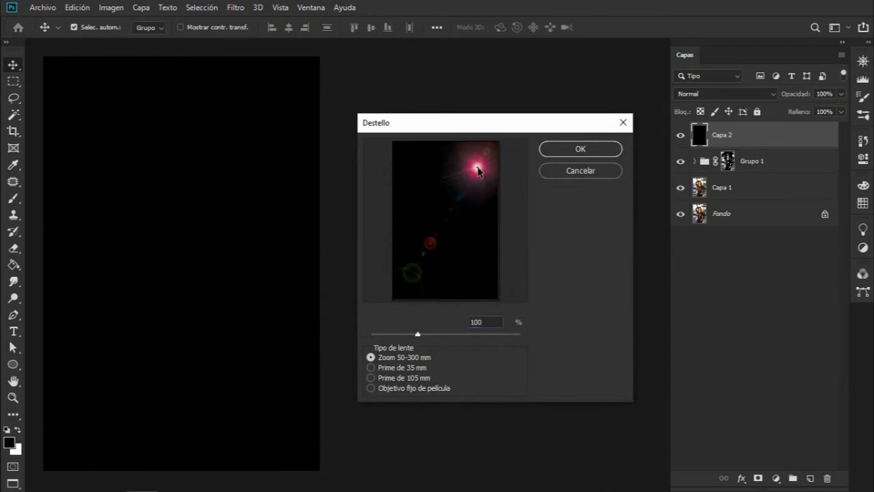
pyautogui.click(474, 183)
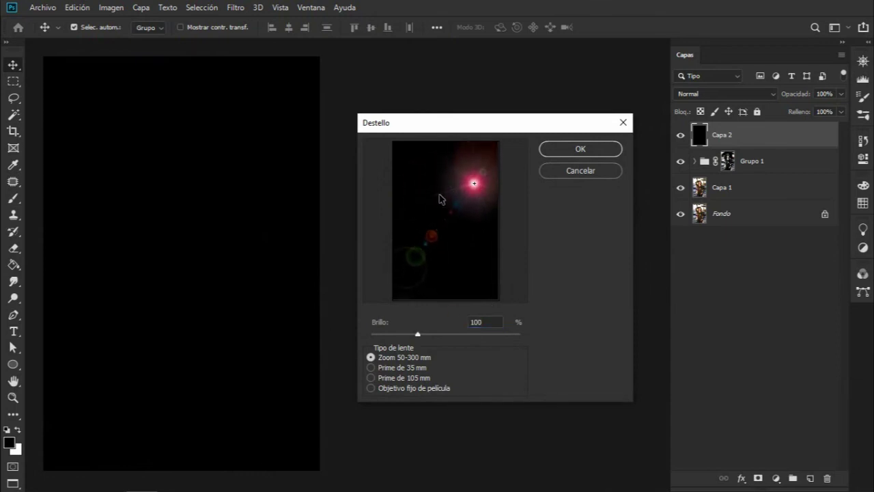
pyautogui.click(468, 183)
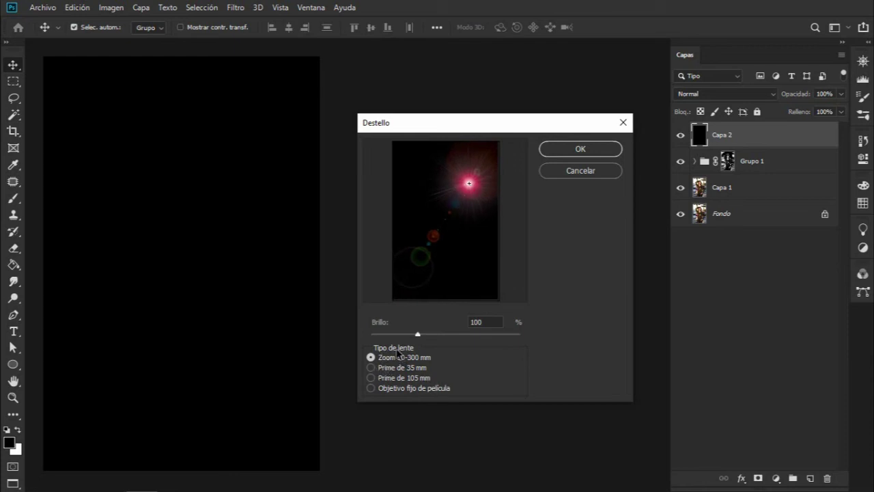
pyautogui.click(388, 370)
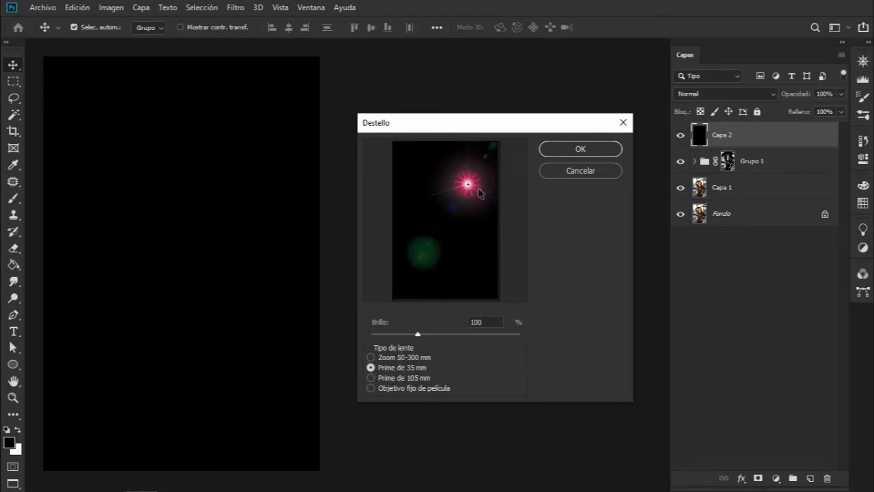
pyautogui.click(572, 152)
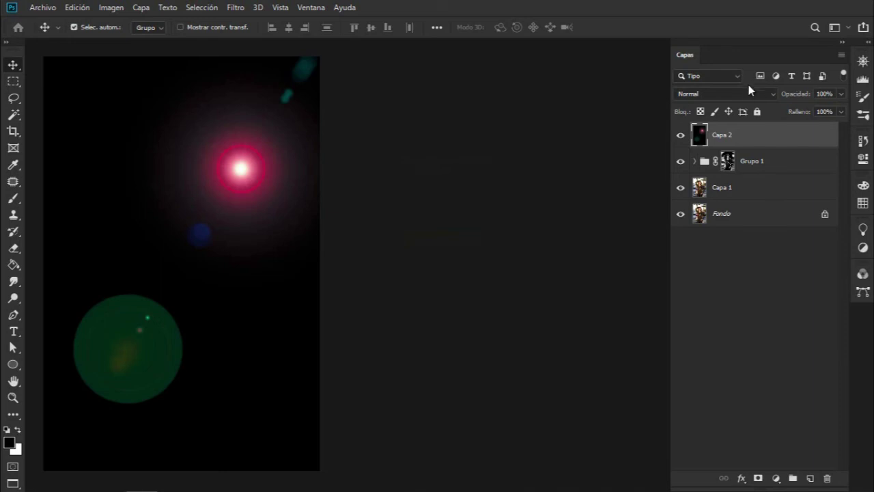
pyautogui.click(745, 93)
pyautogui.click(692, 198)
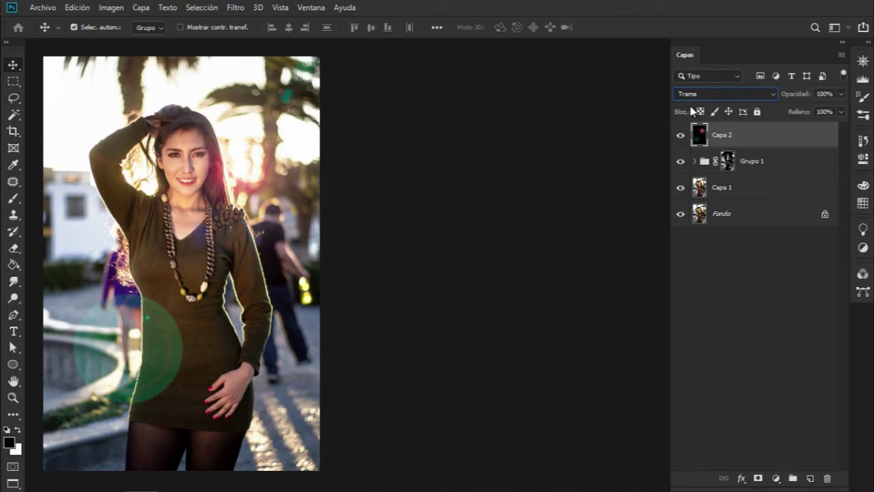
# Move the flare toward the right arm and shift its green glow to the lower-left.
pyautogui.moveTo(209, 202)
pyautogui.mouseDown()
pyautogui.moveTo(271, 251)
pyautogui.moveTo(242, 161)
pyautogui.mouseUp()
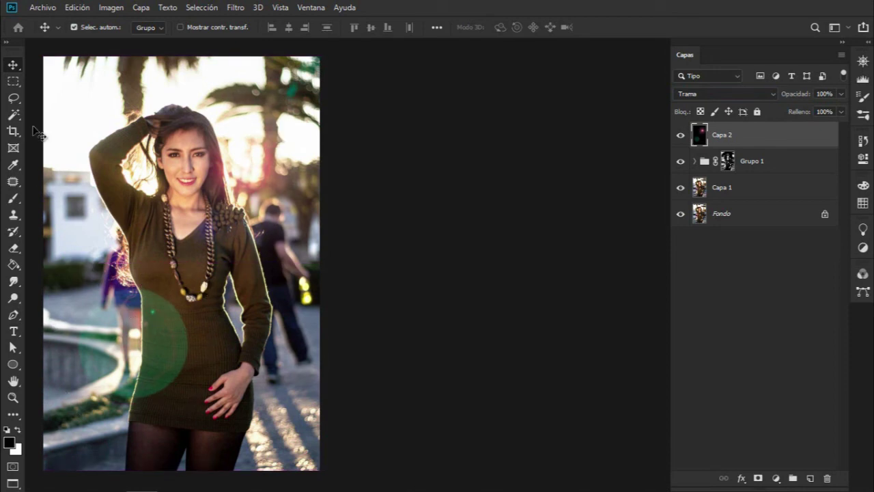
pyautogui.click(13, 97)
pyautogui.moveTo(71, 269)
pyautogui.mouseDown()
pyautogui.moveTo(41, 313)
pyautogui.moveTo(44, 304)
pyautogui.mouseUp()
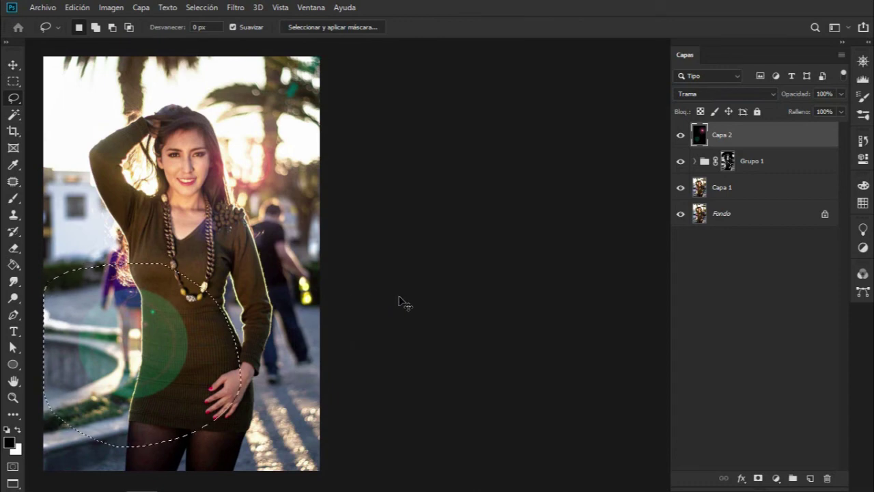
pyautogui.hotkey('ctrl', 't')
pyautogui.moveTo(150, 333)
pyautogui.mouseDown()
pyautogui.moveTo(119, 384)
pyautogui.moveTo(126, 380)
pyautogui.mouseUp()
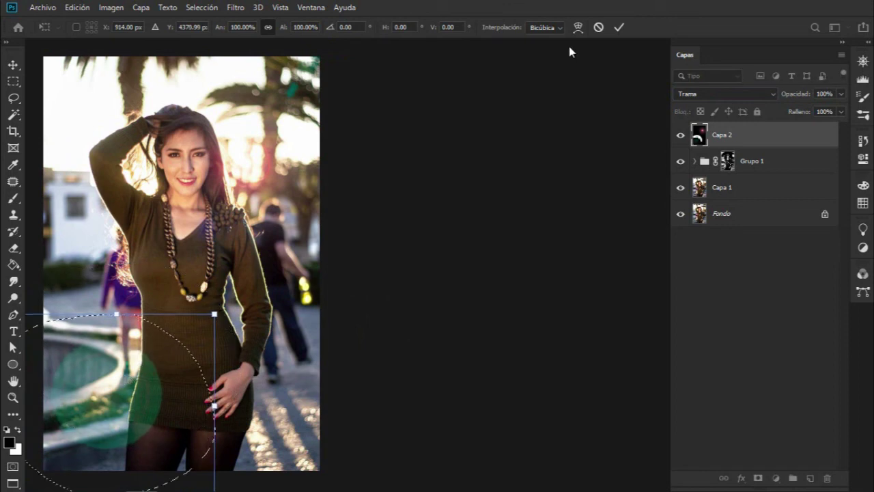
pyautogui.click(618, 28)
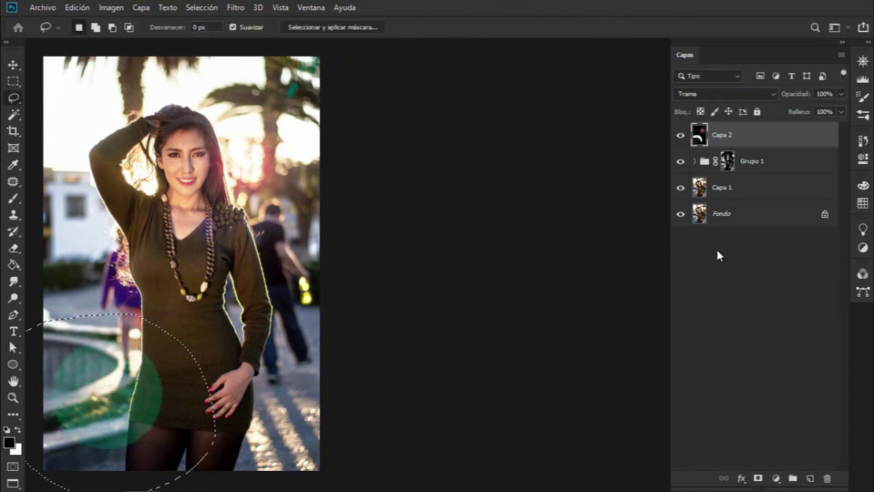
# Add a new layer, Capa 3, filled with black and blended in Trama mode.
pyautogui.hotkey('ctrl', 'shift', 'alt', 'n')
pyautogui.hotkey('alt', 'BackSpace')
pyautogui.hotkey('ctrl', 'd')
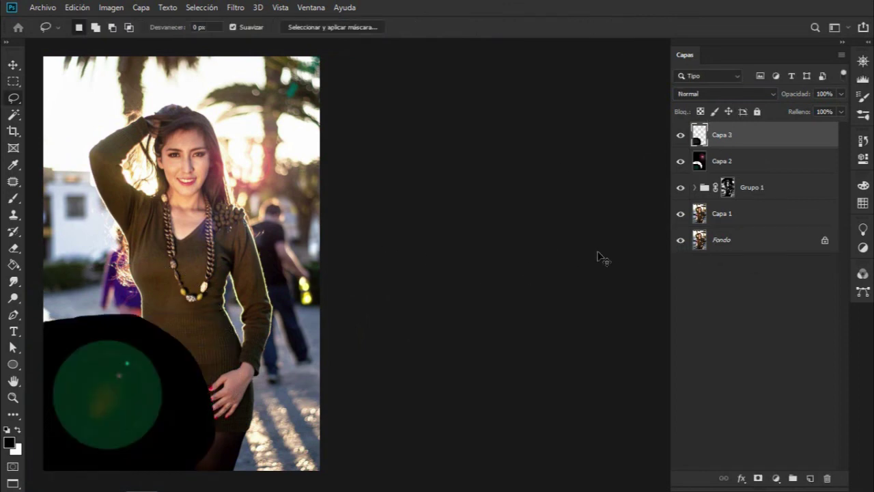
pyautogui.click(764, 96)
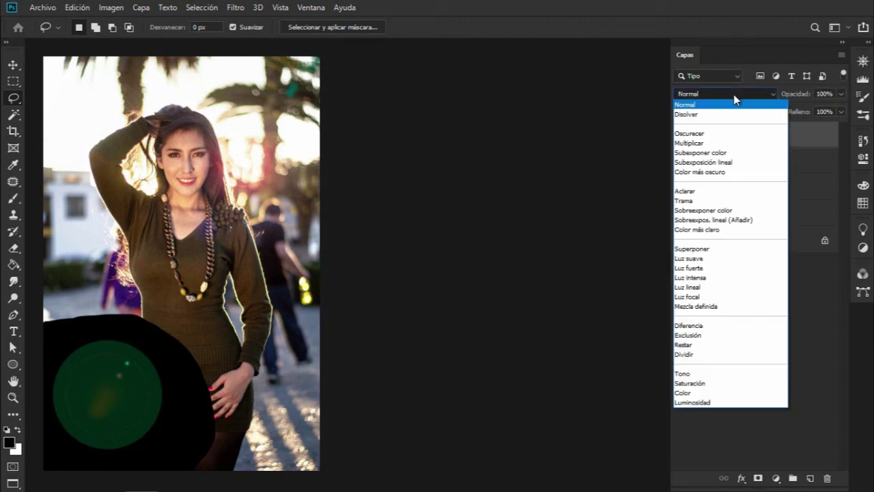
pyautogui.click(692, 203)
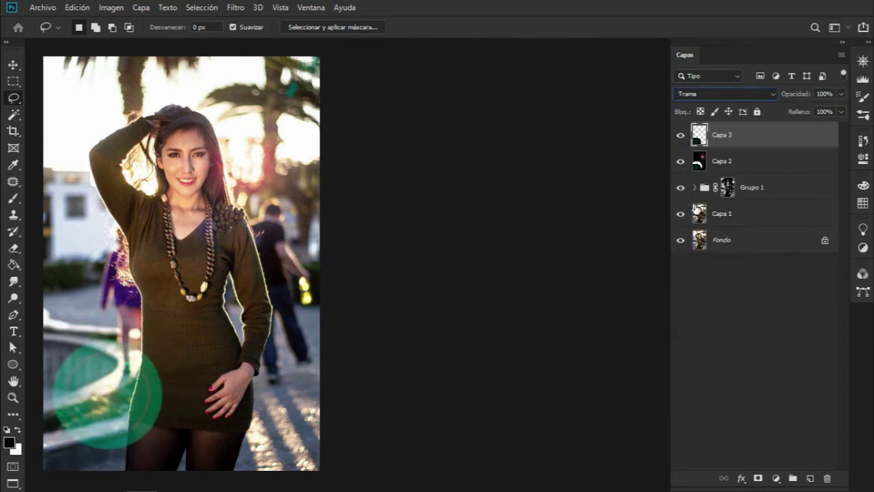
# Scale Capa 3's content down to about 25.63% and move it up.
pyautogui.hotkey('ctrl', 't')
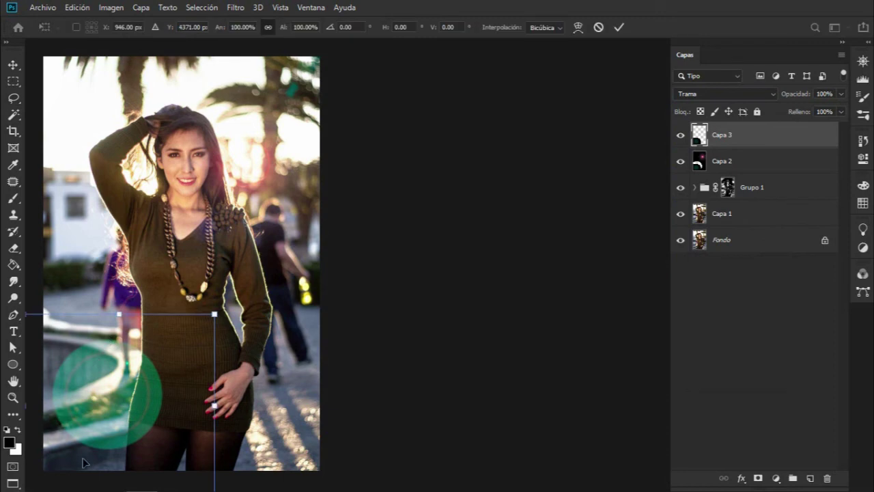
pyautogui.moveTo(215, 314); pyautogui.dragTo(165, 281)
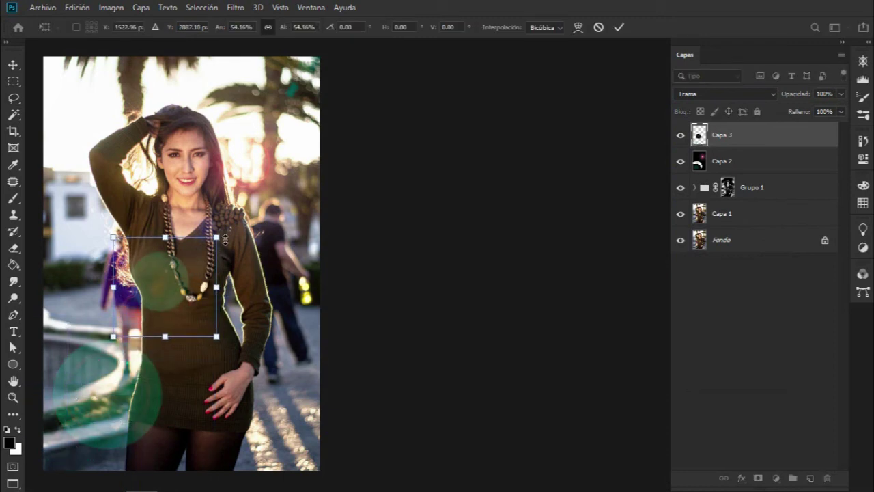
pyautogui.moveTo(216, 237); pyautogui.dragTo(142, 310)
pyautogui.click(618, 27)
pyautogui.press('l')
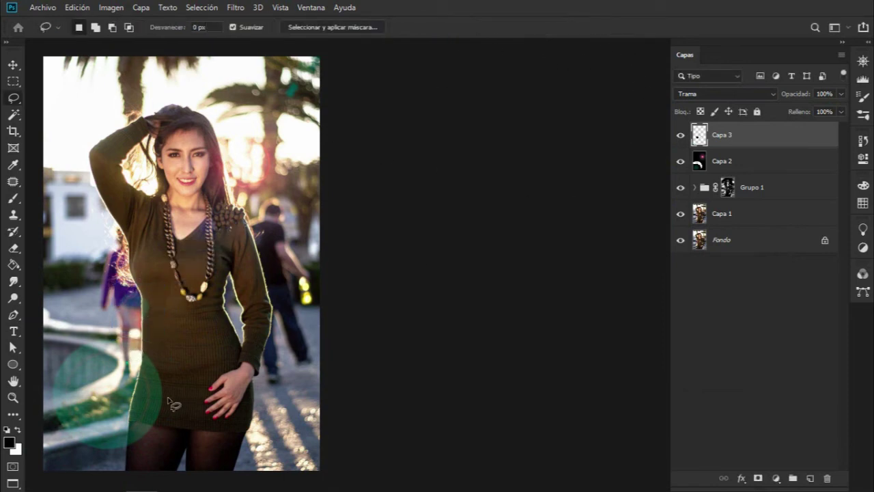
pyautogui.press('v')
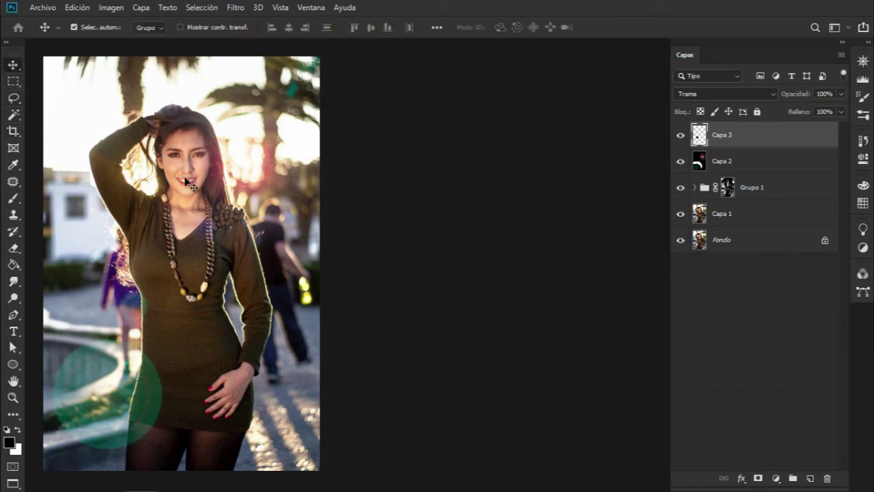
pyautogui.click(235, 8)
pyautogui.moveTo(254, 152)
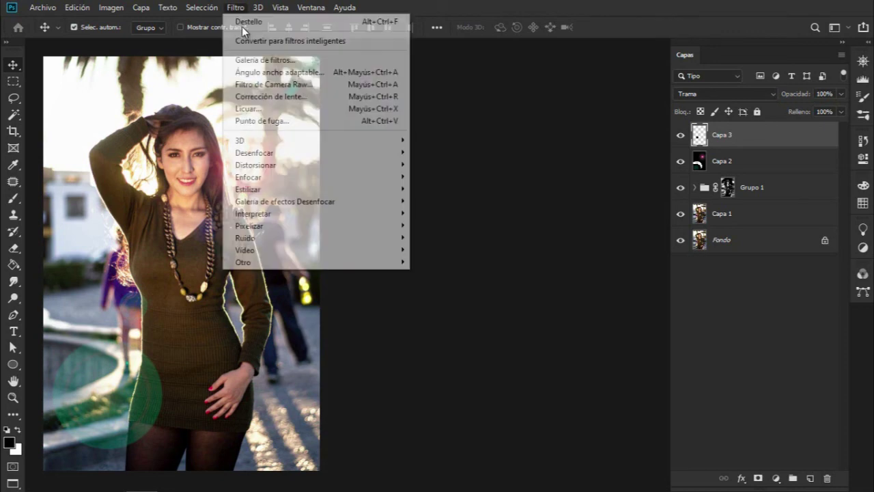
# Apply a 5.2 px Gaussian blur, then lasso the lower-left glow on Capa 2.
pyautogui.click(491, 239)
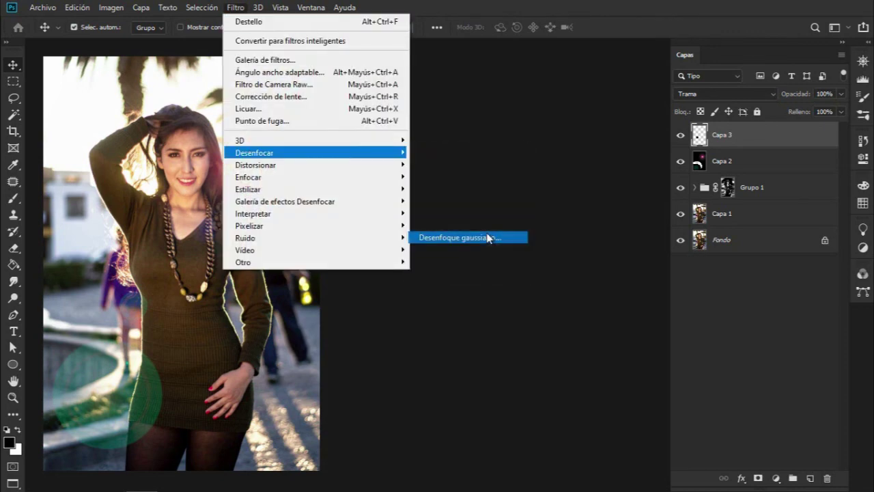
pyautogui.moveTo(611, 390); pyautogui.dragTo(587, 390)
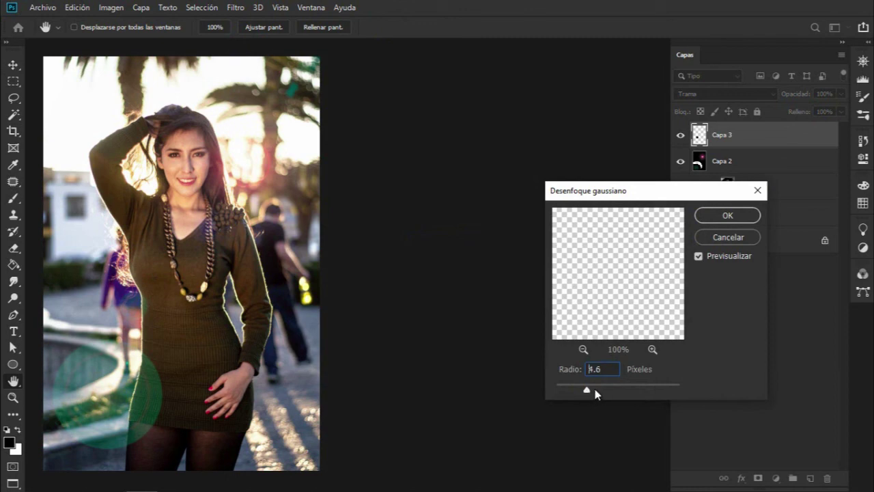
pyautogui.click(729, 216)
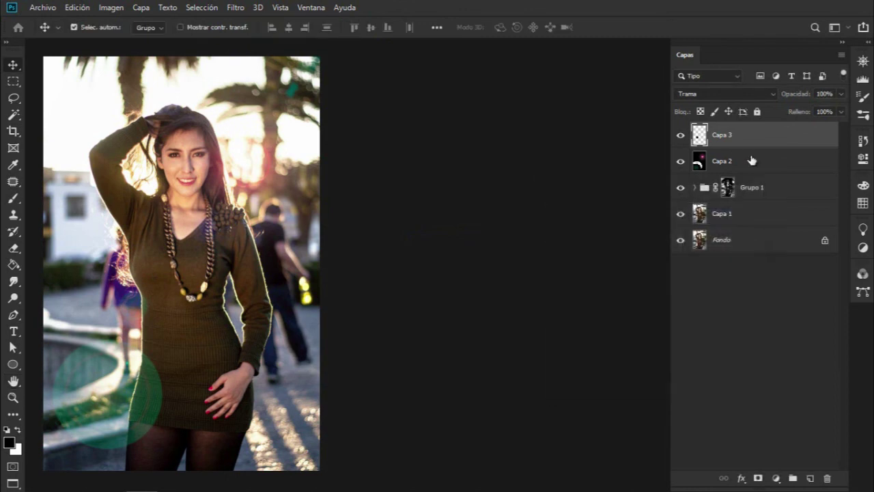
pyautogui.click(750, 161)
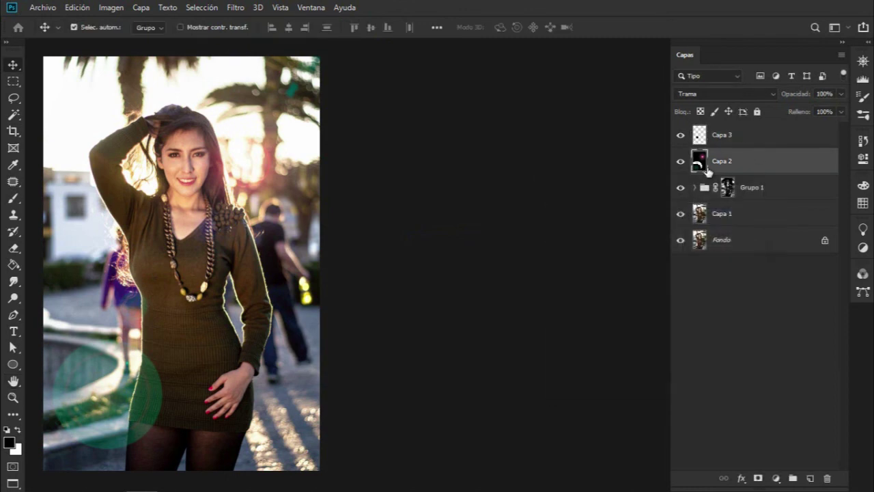
pyautogui.click(13, 97)
pyautogui.moveTo(44, 334); pyautogui.dragTo(122, 484)
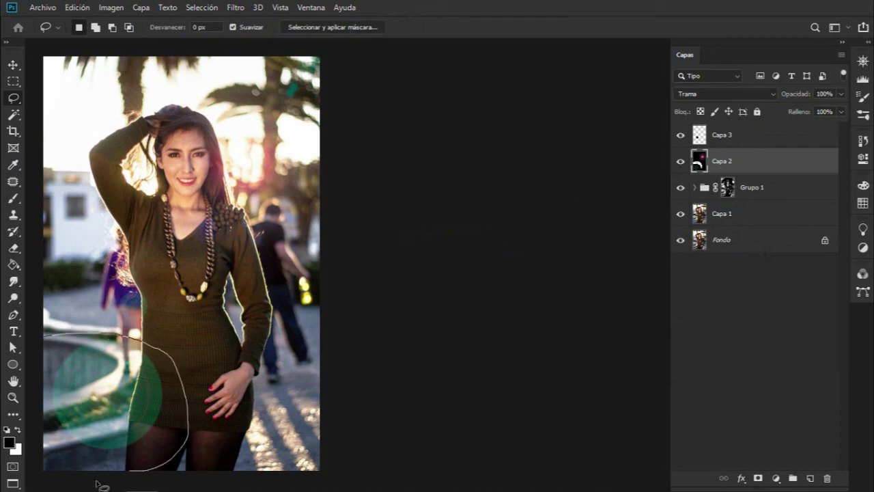
pyautogui.moveTo(122, 483); pyautogui.dragTo(54, 345)
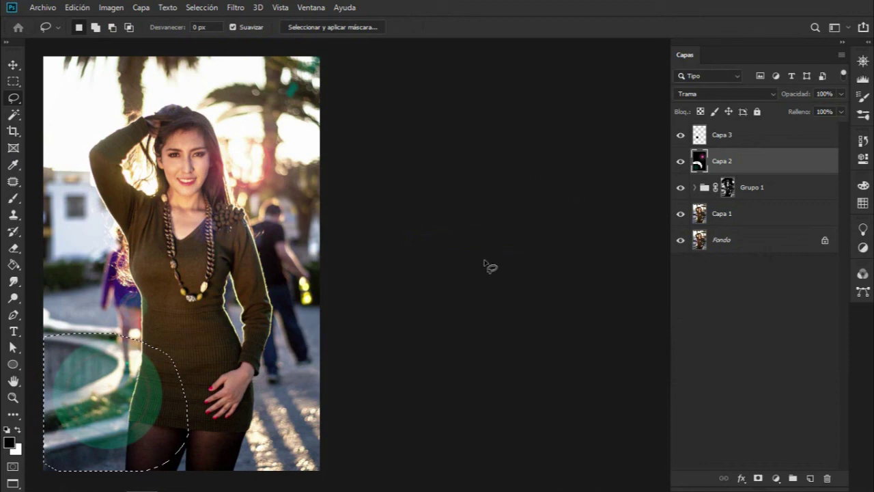
# Soften the selected green flare with a strong 64-pixel Gaussian blur.
pyautogui.click(235, 8)
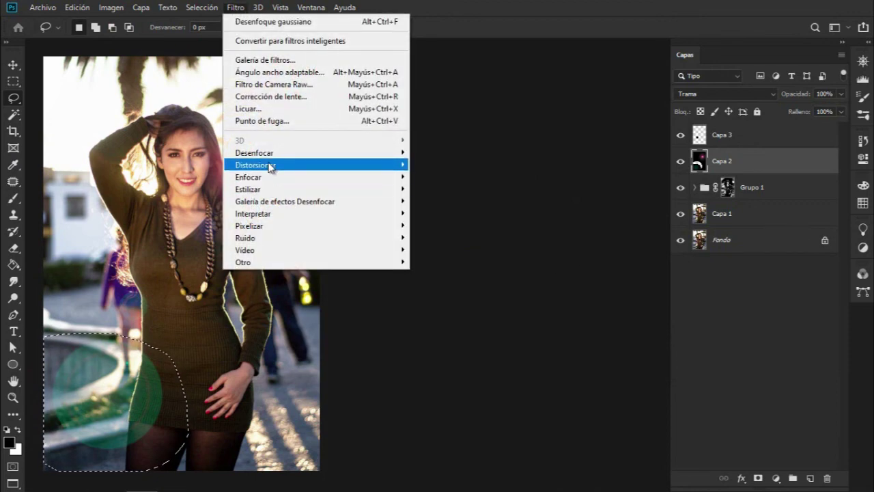
pyautogui.click(492, 239)
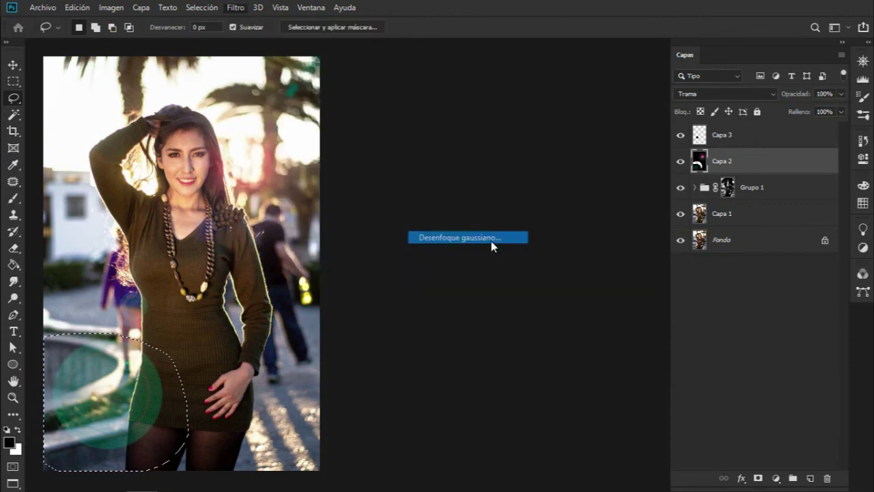
pyautogui.moveTo(658, 390)
pyautogui.mouseDown()
pyautogui.moveTo(578, 391)
pyautogui.moveTo(628, 394)
pyautogui.mouseUp()
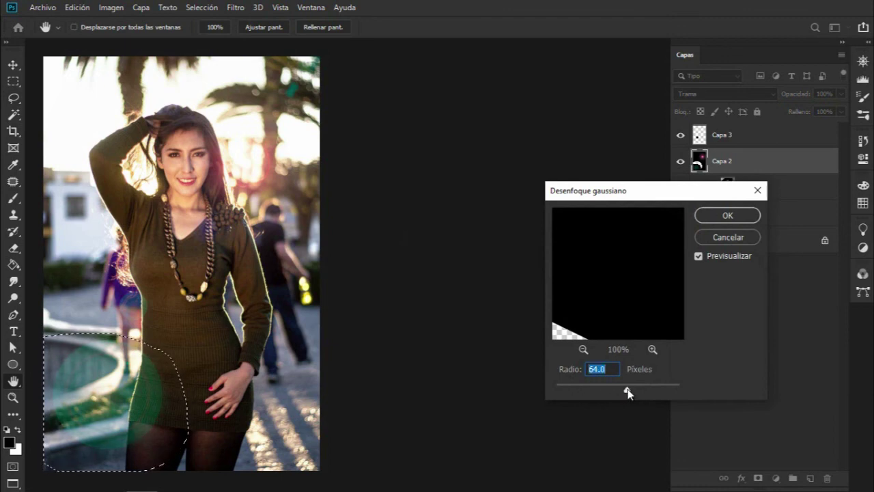
pyautogui.click(727, 218)
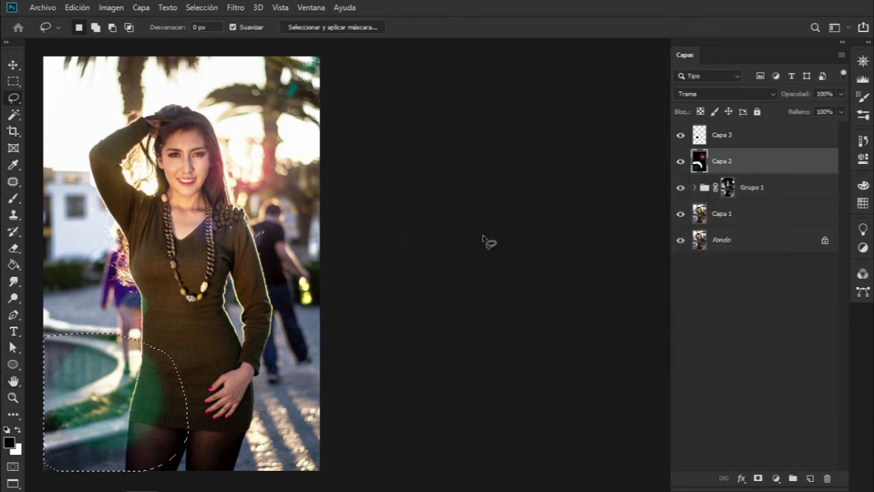
# Shift the blurred flare further toward the lower-left corner and deselect.
pyautogui.hotkey('ctrl', 't')
pyautogui.moveTo(145, 387); pyautogui.dragTo(121, 414)
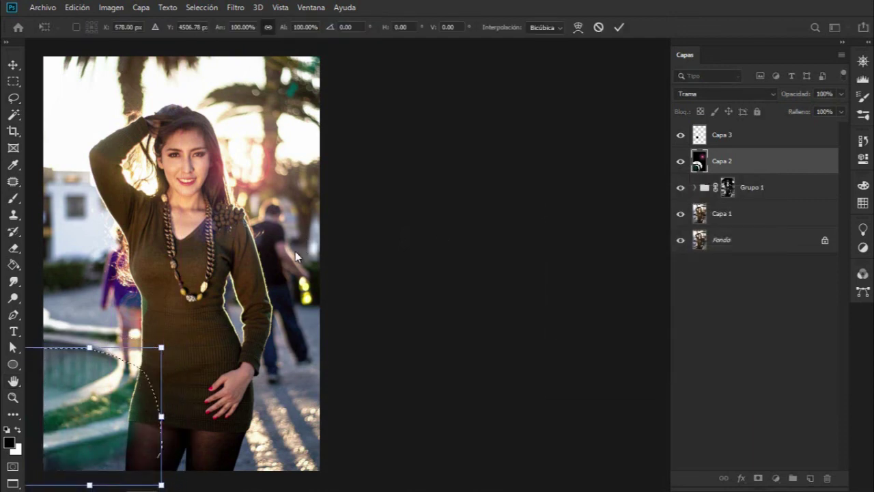
pyautogui.click(619, 27)
pyautogui.hotkey('ctrl', 'd')
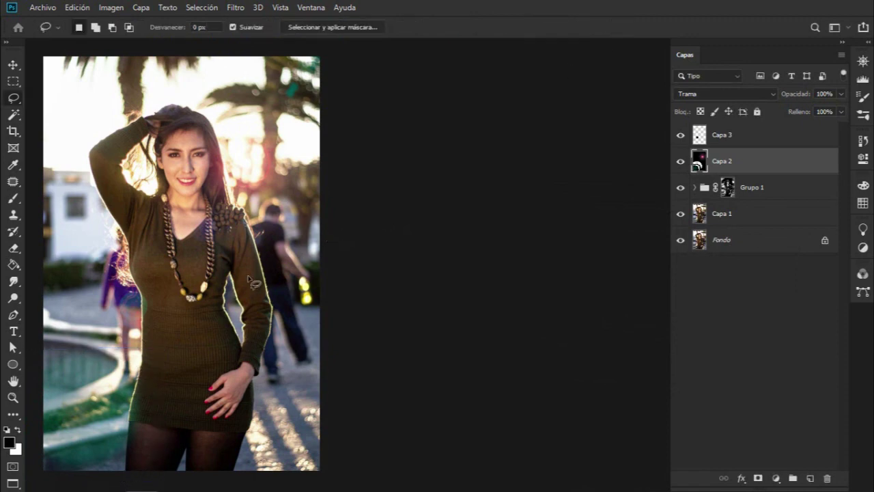
pyautogui.click(13, 65)
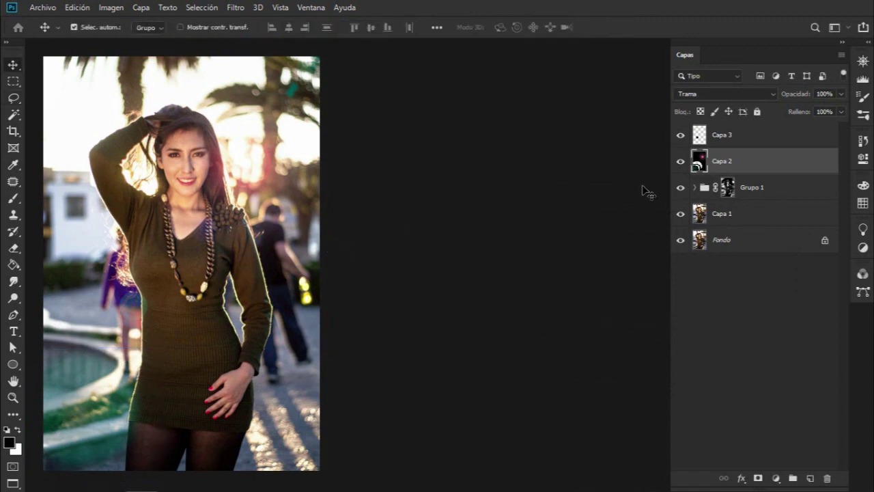
# Stamp all visible layers into Capa 4 and preview Paso alto on the necklace and eye.
pyautogui.click(743, 139)
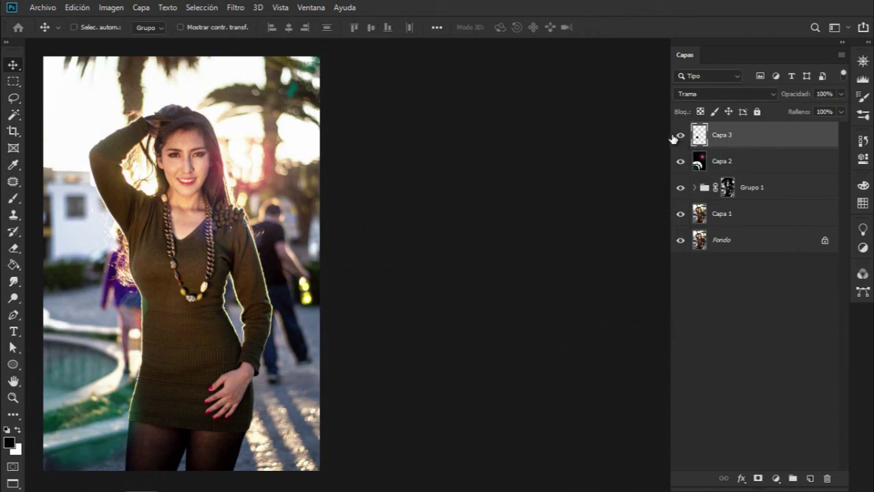
pyautogui.hotkey('ctrl', 'shift', 'alt', 'e')
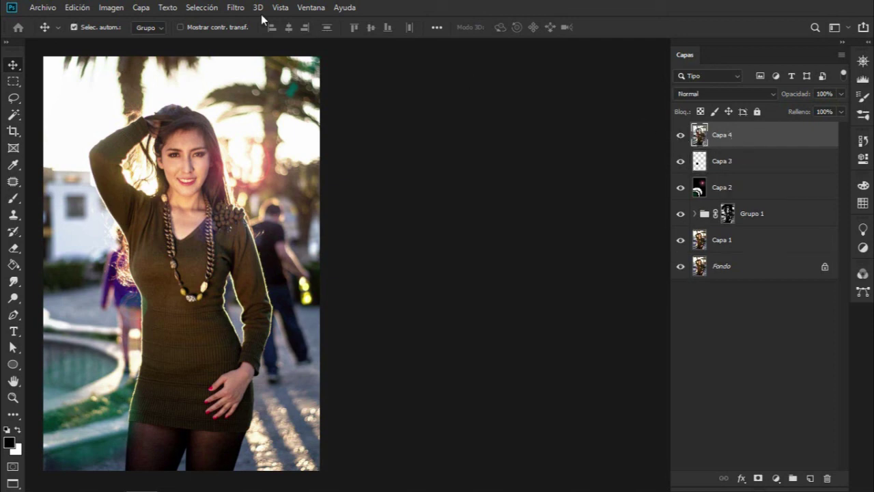
pyautogui.click(240, 8)
pyautogui.moveTo(243, 262)
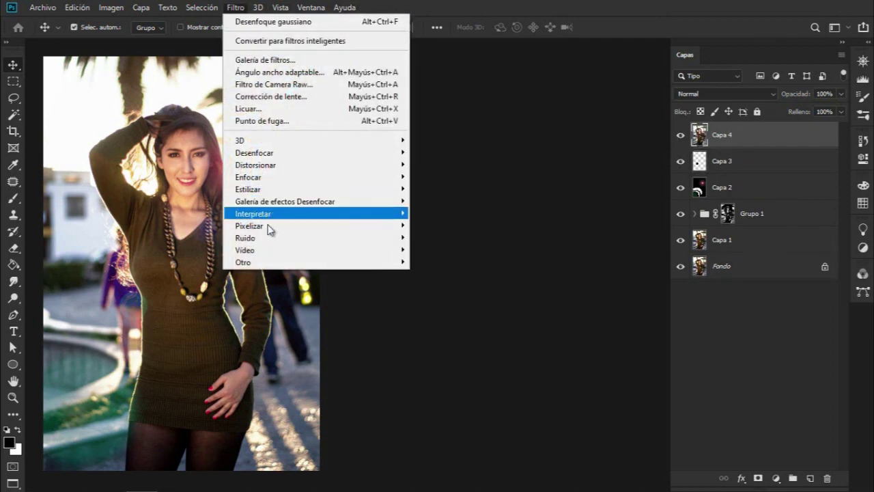
pyautogui.click(458, 322)
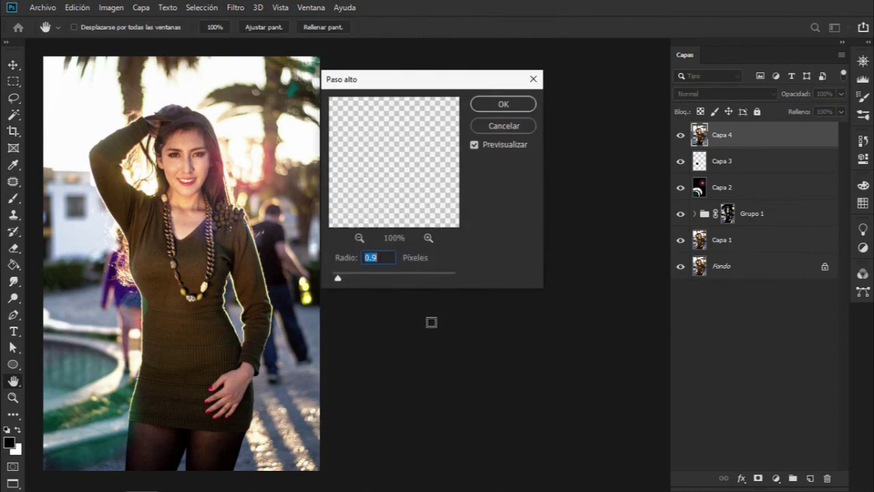
pyautogui.moveTo(421, 84); pyautogui.dragTo(470, 178)
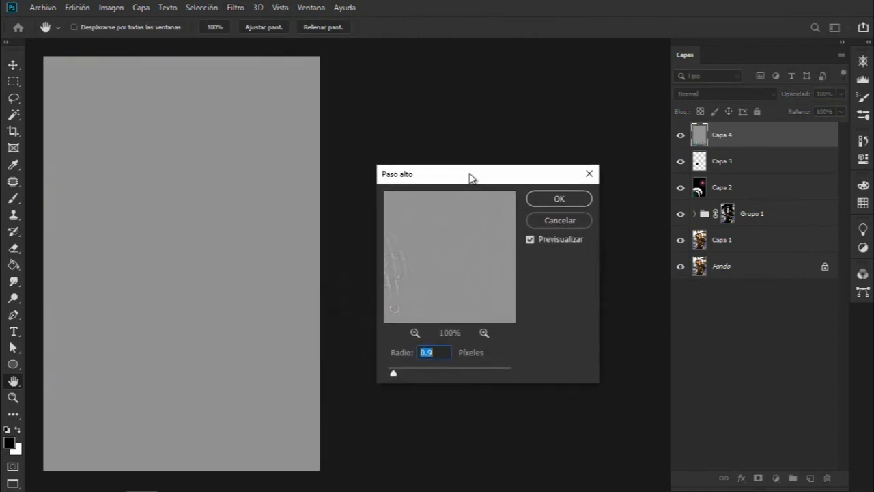
pyautogui.moveTo(459, 267); pyautogui.dragTo(547, 416)
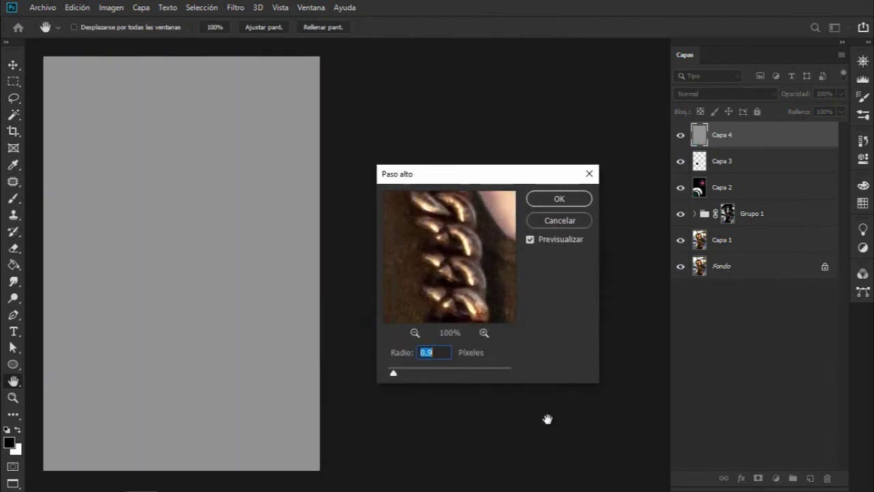
pyautogui.click(399, 449)
pyautogui.moveTo(455, 271)
pyautogui.mouseDown()
pyautogui.moveTo(470, 225)
pyautogui.moveTo(455, 236)
pyautogui.moveTo(468, 266)
pyautogui.moveTo(481, 268)
pyautogui.mouseUp()
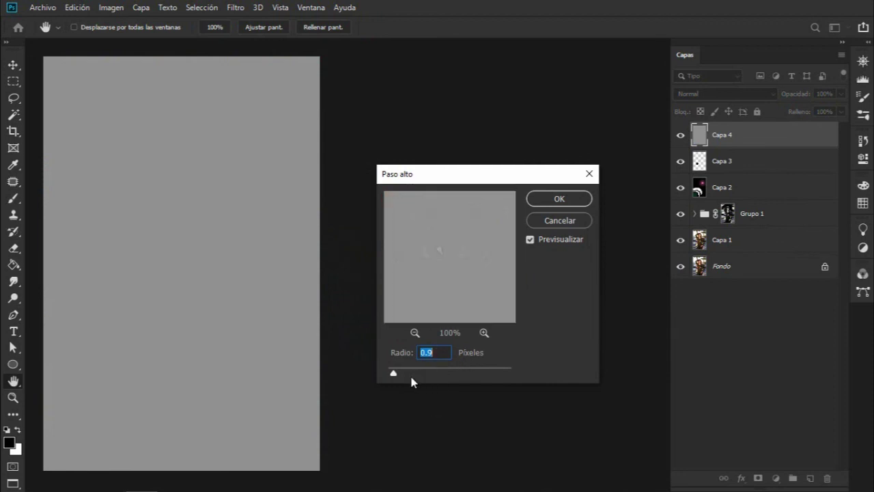
# Apply the Paso alto filter with a 0.9-pixel radius.
pyautogui.moveTo(394, 374); pyautogui.dragTo(454, 375)
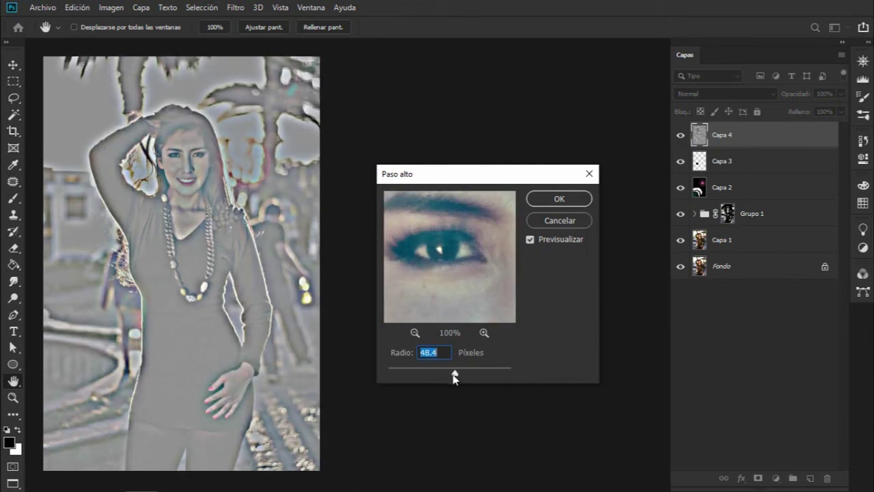
pyautogui.moveTo(454, 375); pyautogui.dragTo(429, 374)
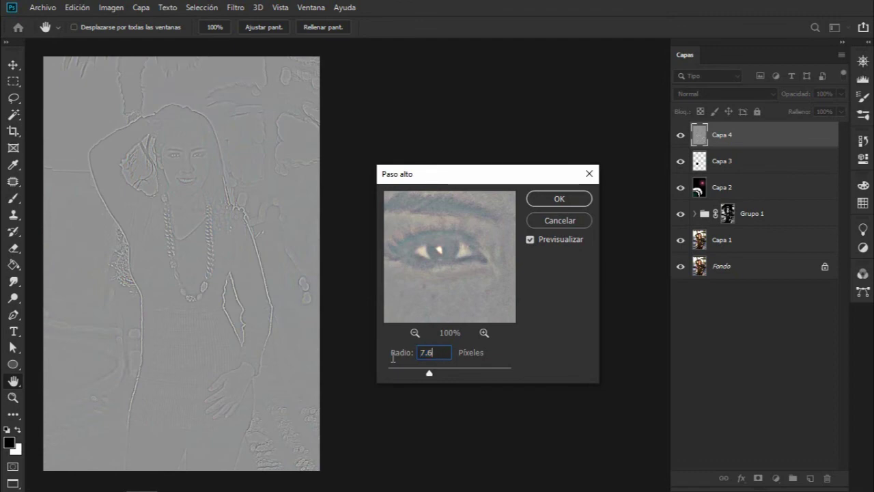
pyautogui.write('0.9')
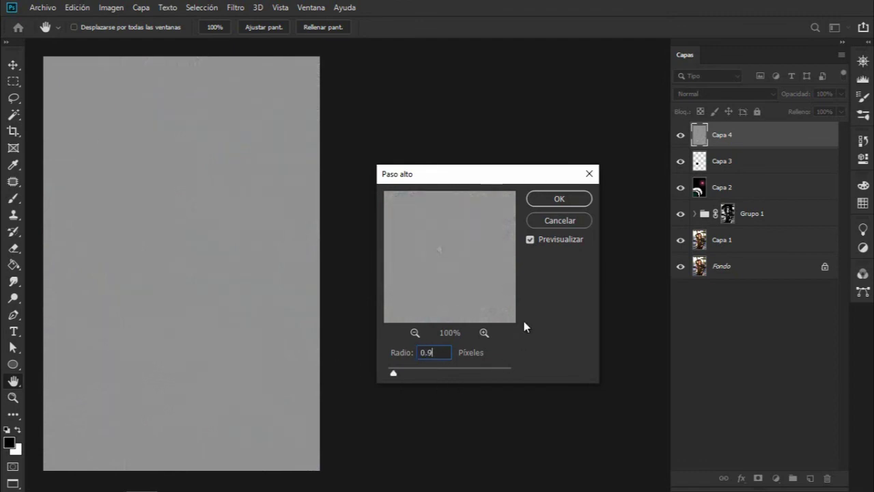
pyautogui.click(562, 199)
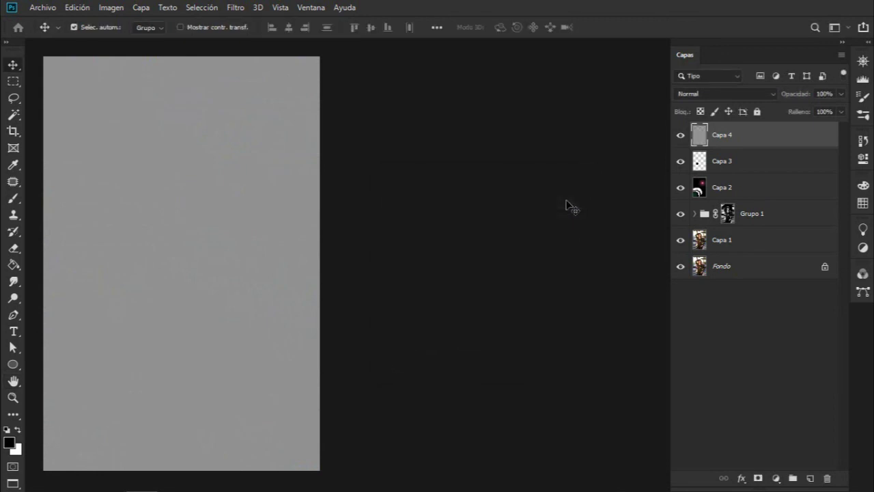
# Set Capa 4 to Luz lineal, then toggle it off and on to compare sharpening.
pyautogui.click(741, 95)
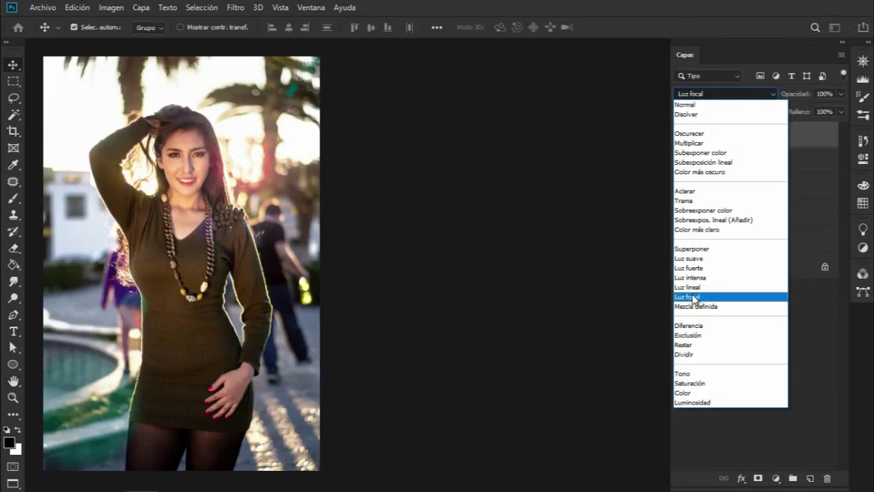
pyautogui.click(697, 288)
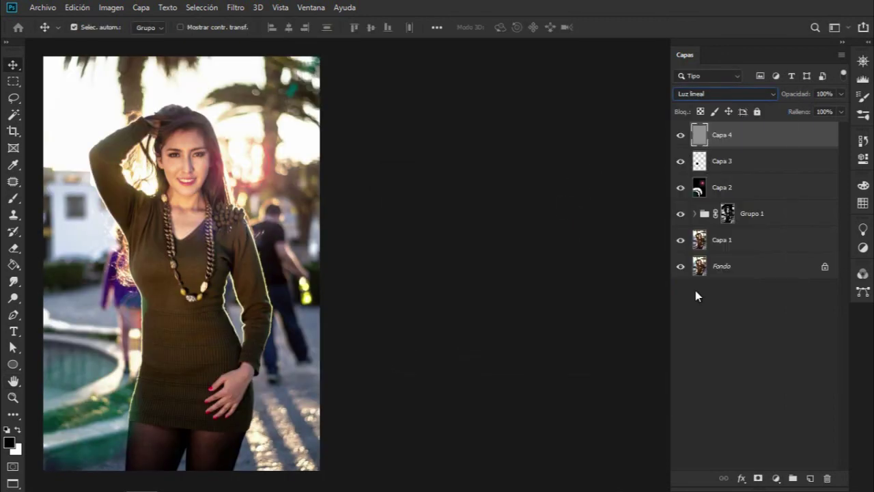
pyautogui.scroll(3, 166, 230)
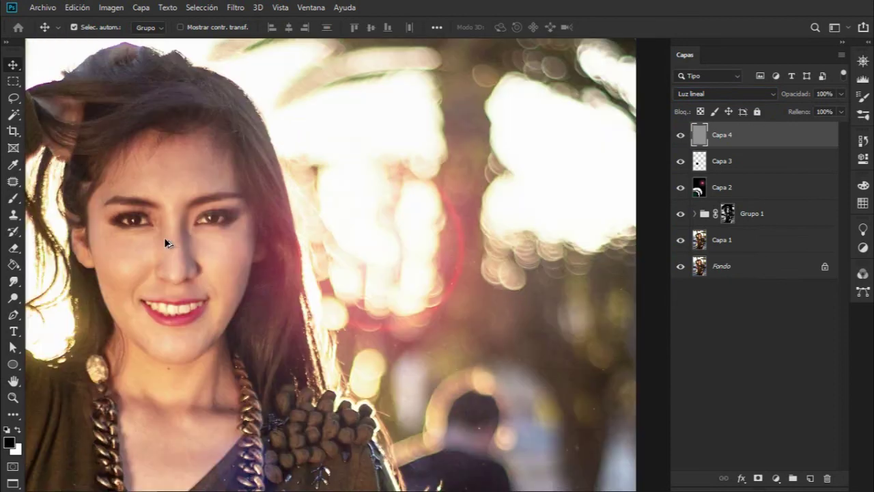
pyautogui.scroll(3, 267, 244)
pyautogui.scroll(-1, 286, 242)
pyautogui.click(681, 135)
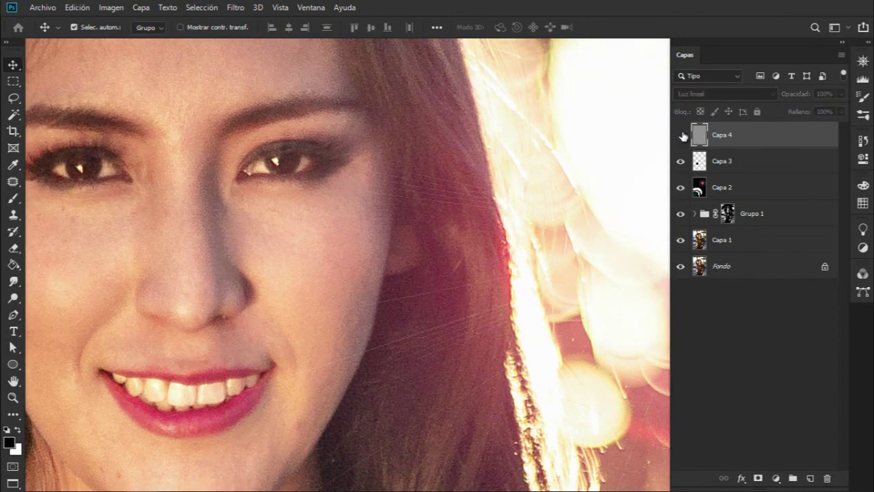
pyautogui.click(680, 135)
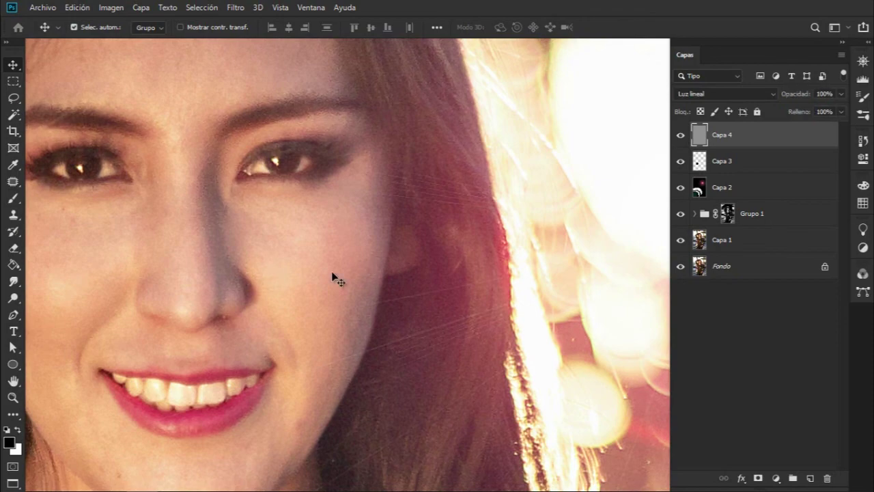
pyautogui.scroll(-2, 369, 270)
pyautogui.scroll(-3, 369, 274)
pyautogui.scroll(-2, 369, 273)
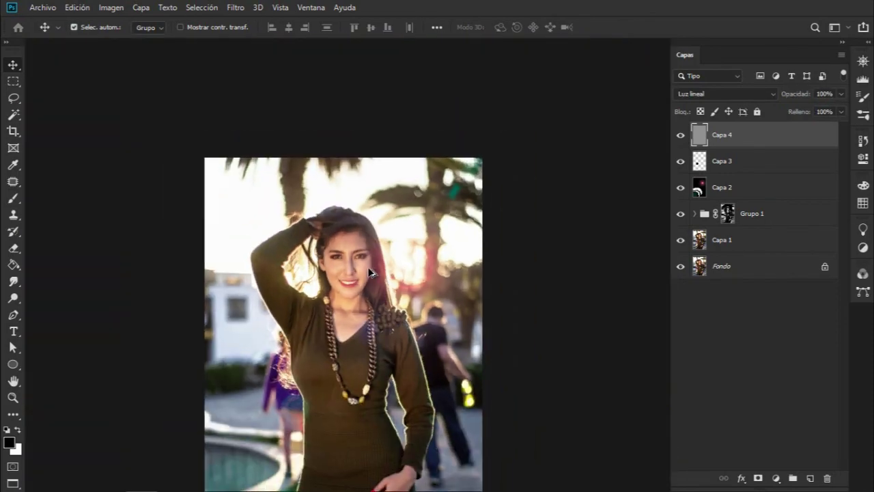
pyautogui.scroll(1, 369, 274)
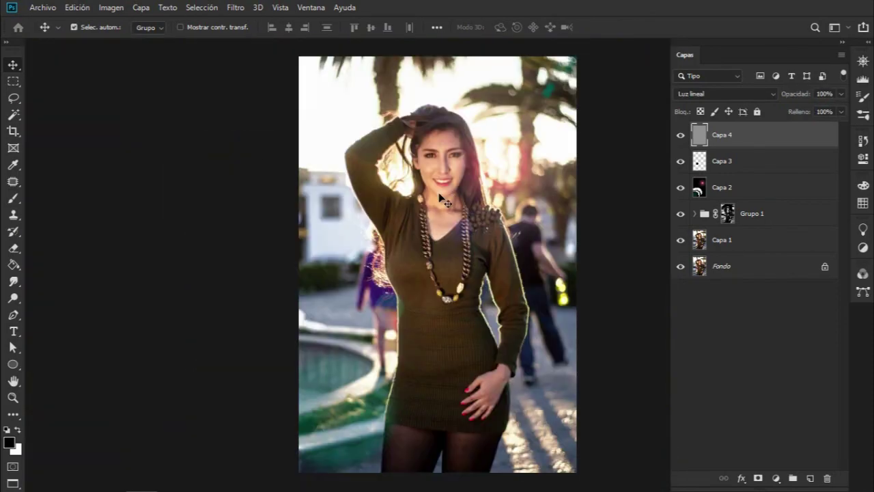